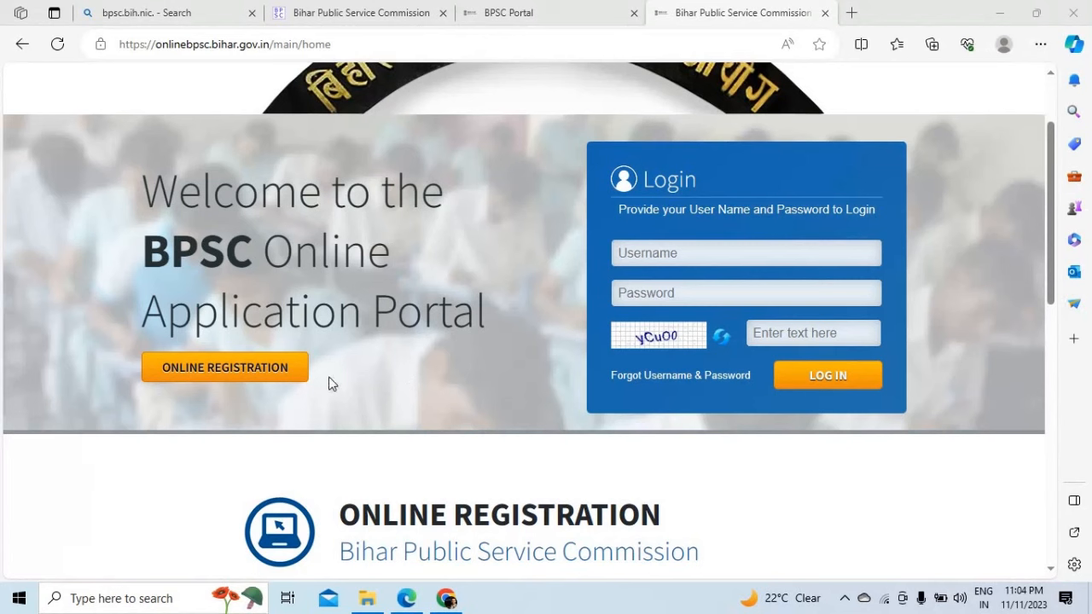
Step: Log in to the BPSC portal and switch to the candidate dashboard tab
left_click(659, 257)
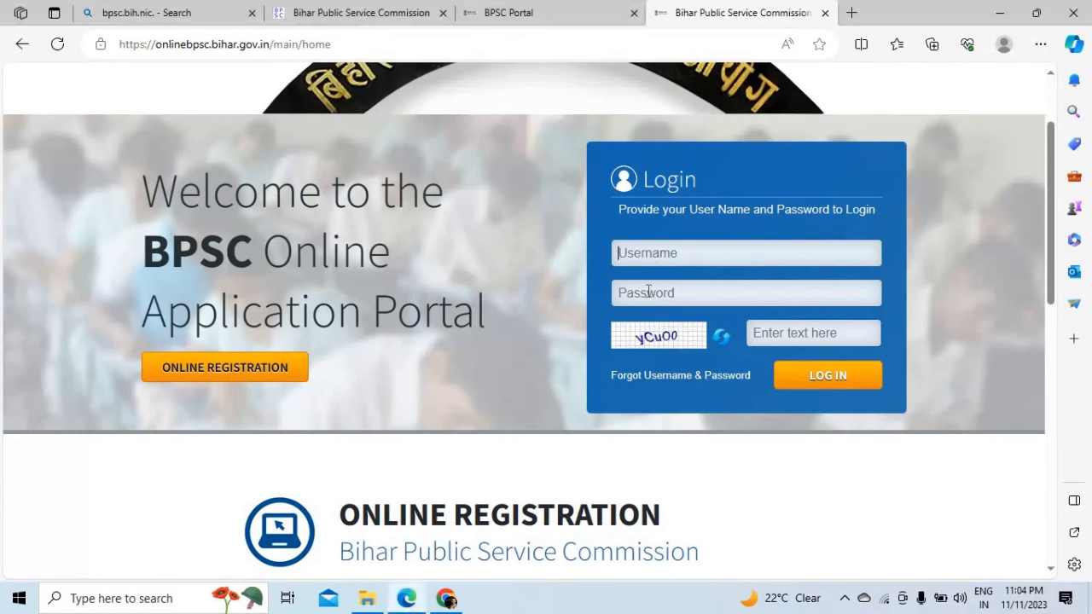
left_click(648, 292)
left_click_drag(801, 403, 298, 469)
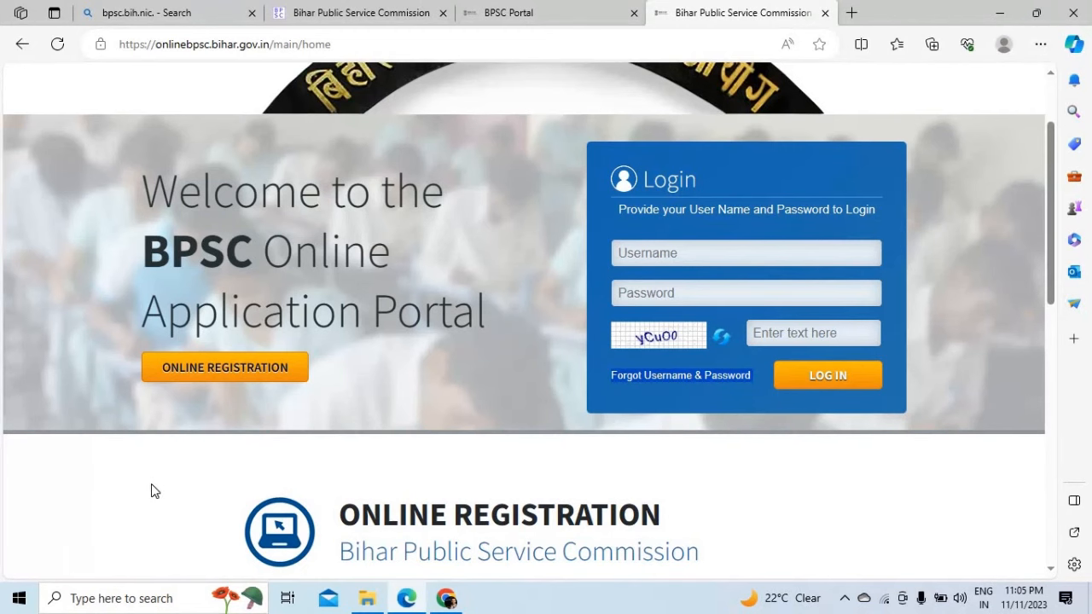
left_click(531, 36)
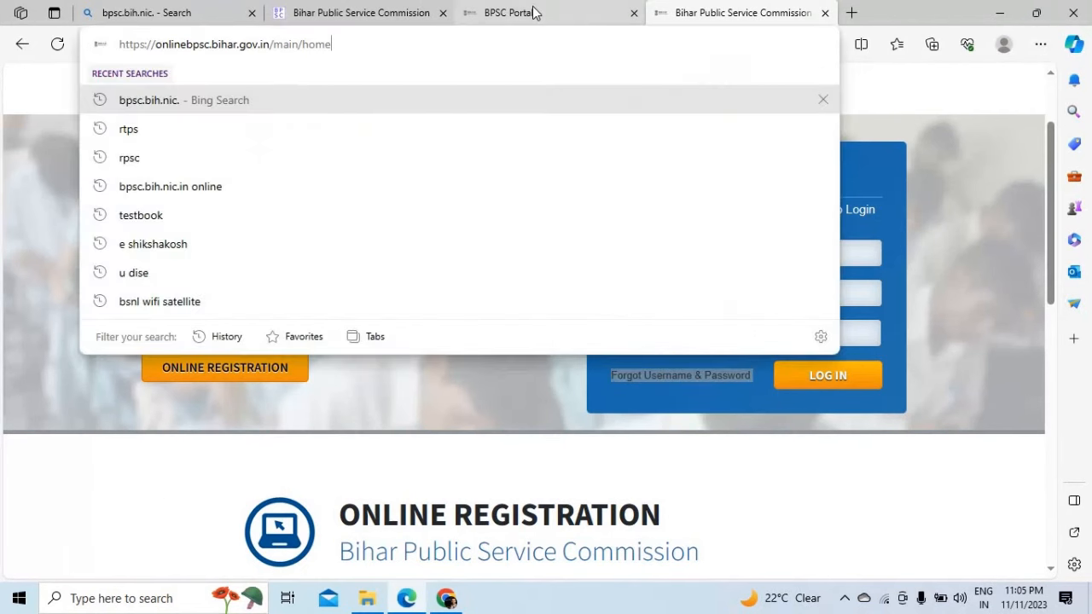
left_click(533, 12)
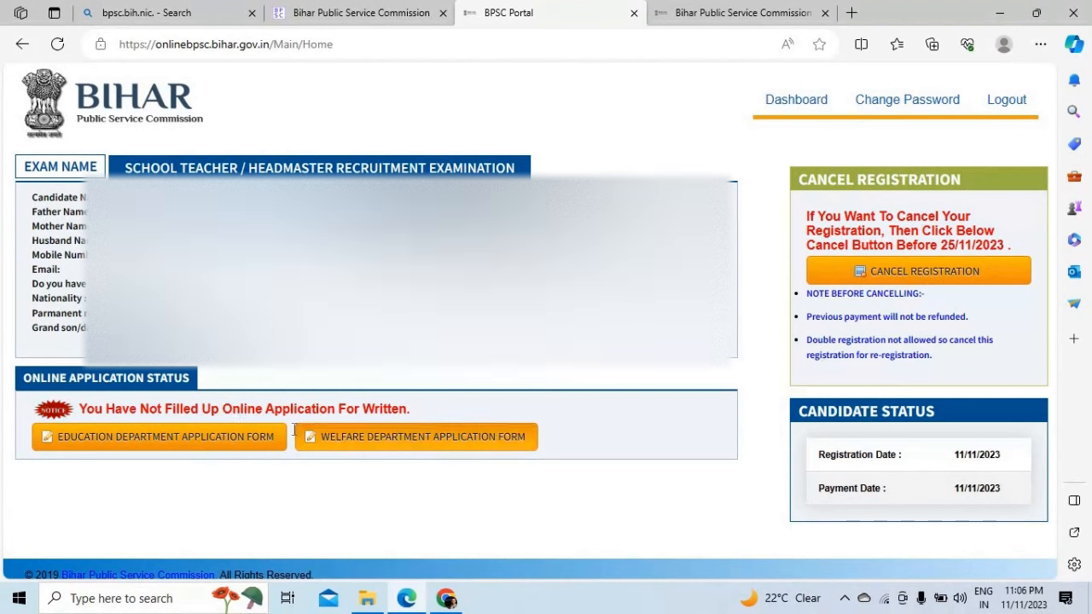
Step: Open the Teacher Written Application form for Advertisement 27/2023 from the Education Department link
left_click(182, 440)
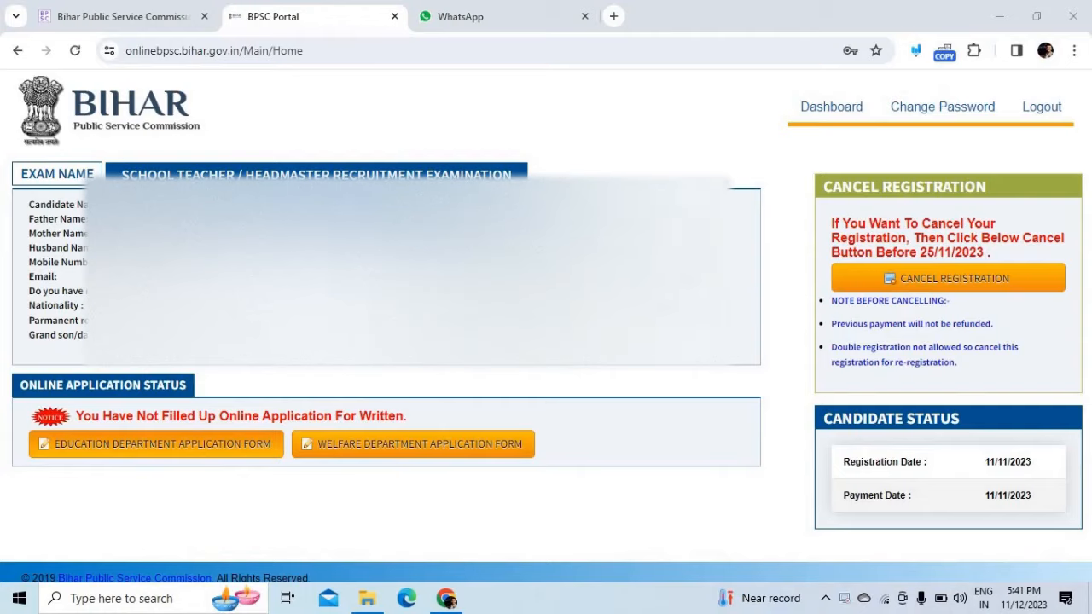
left_click(149, 445)
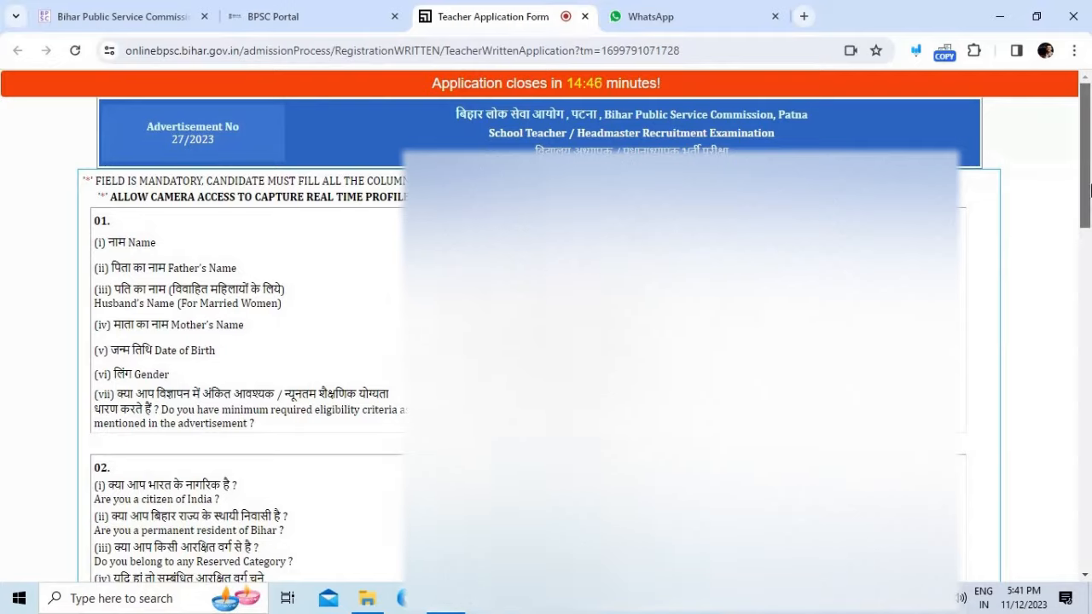
Step: Move past the personal details down to Marital Status and continue to the training-qualification page
left_click_drag(1090, 181, 1090, 341)
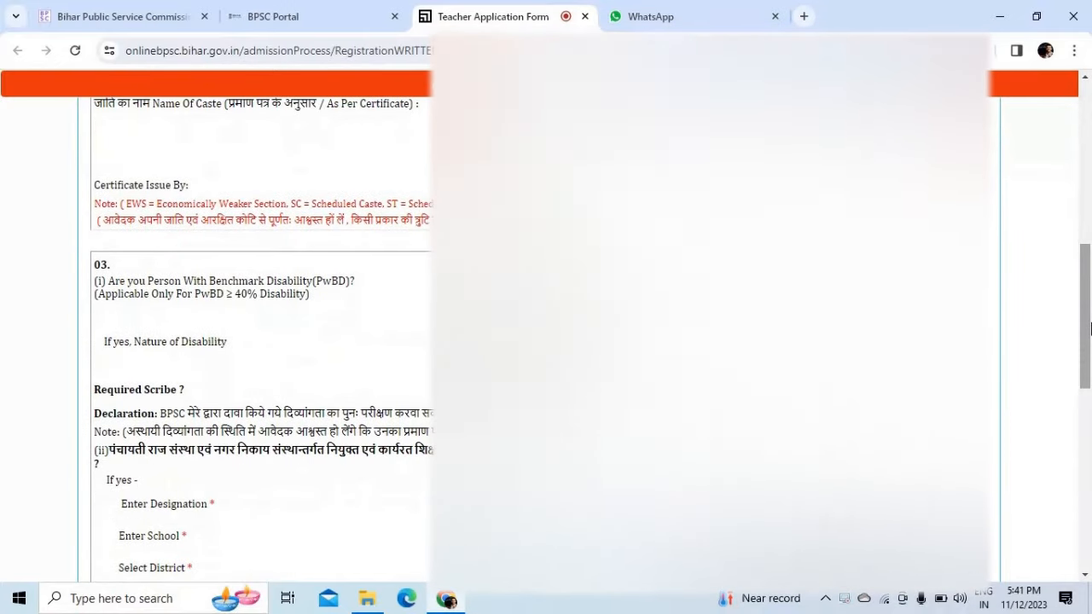
scroll(1090, 341, "down", 1)
left_click_drag(1090, 341, 1090, 509)
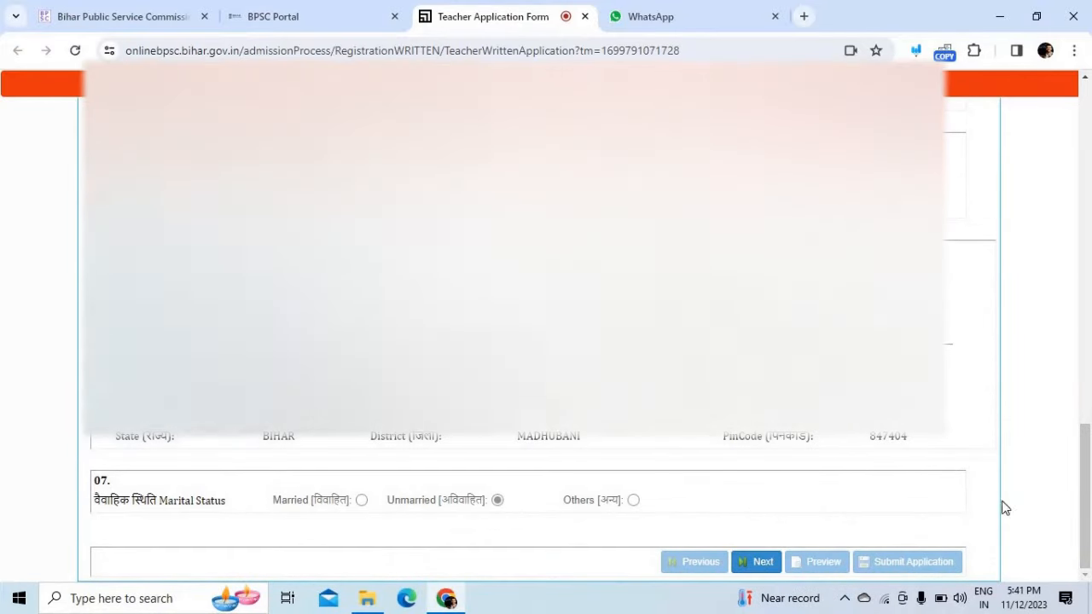
mouse_move(1086, 505)
left_mouse_down()
mouse_move(1090, 405)
mouse_move(1090, 520)
left_mouse_up()
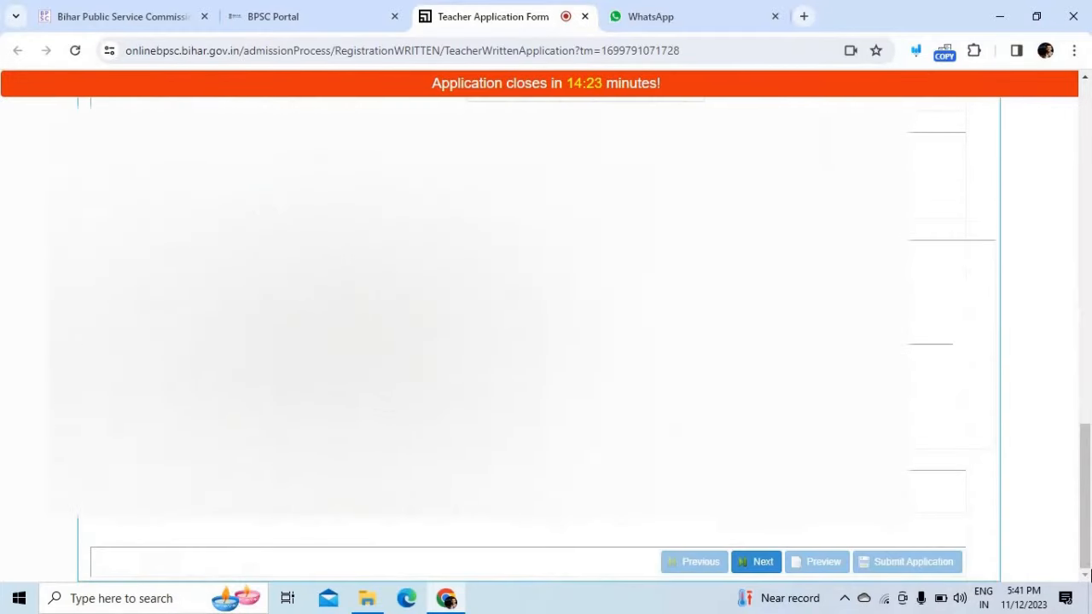
left_click(754, 566)
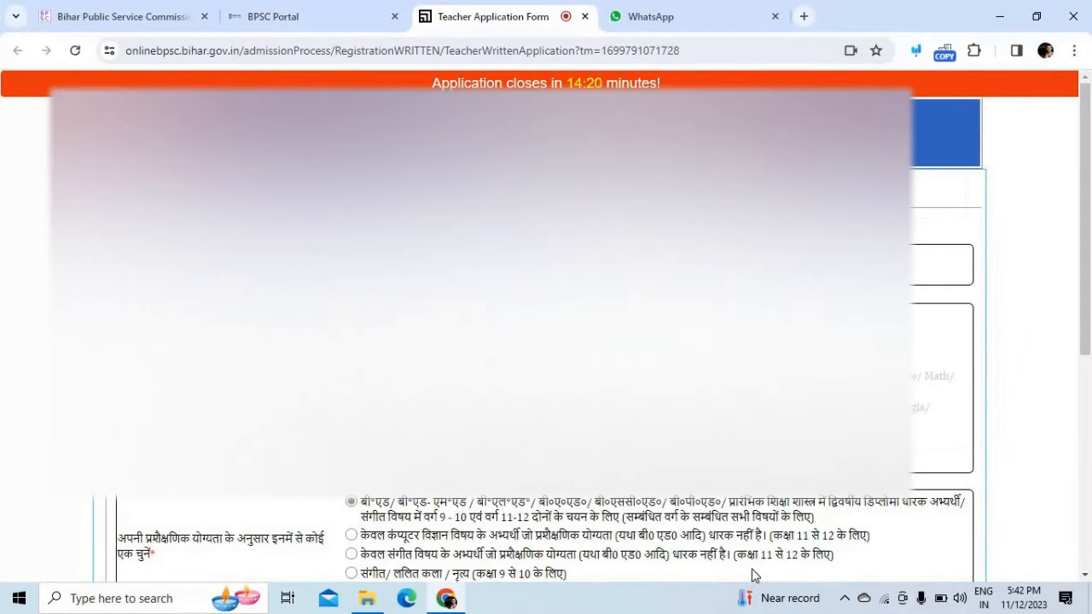
Step: Choose graduation with 50 percent marks as the Class 9-10 physical education qualification
left_click_drag(1090, 203, 1090, 316)
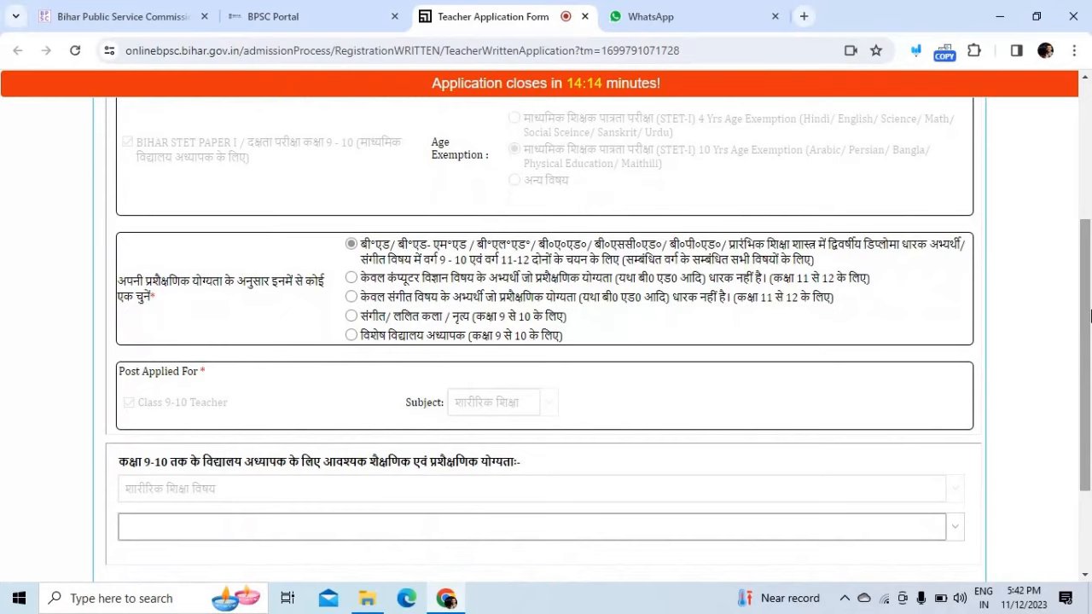
left_click_drag(1090, 316, 1090, 354)
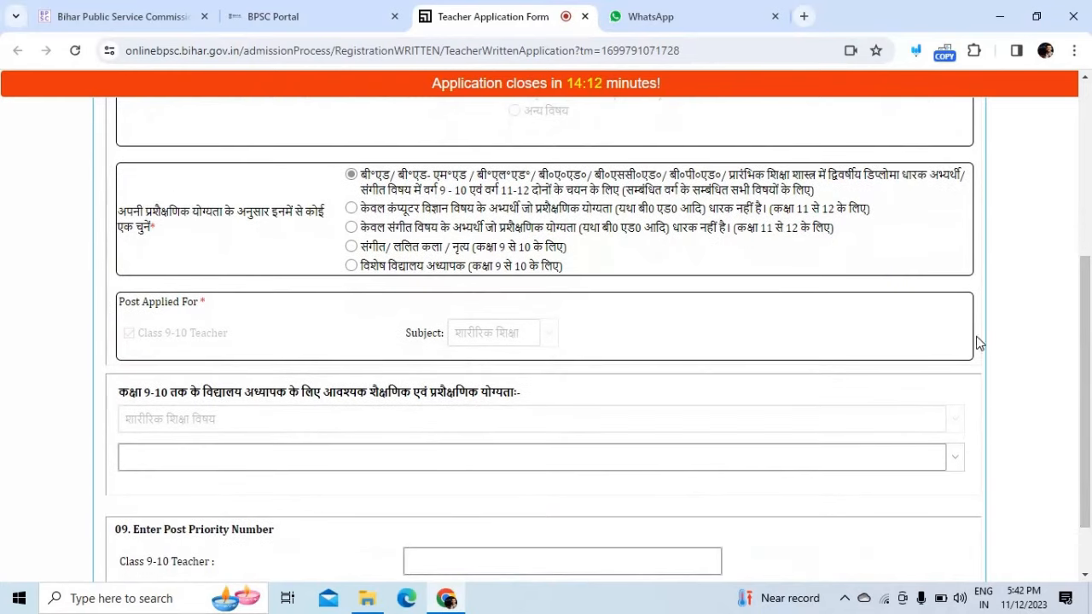
left_click(958, 458)
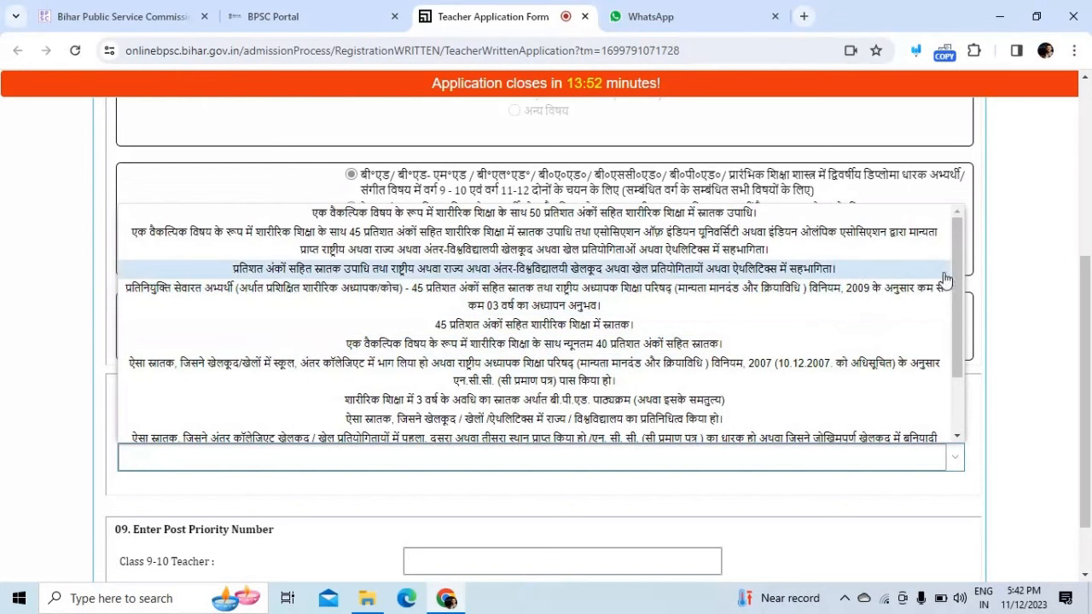
mouse_move(956, 271)
left_mouse_down()
mouse_move(964, 370)
mouse_move(962, 265)
left_mouse_up()
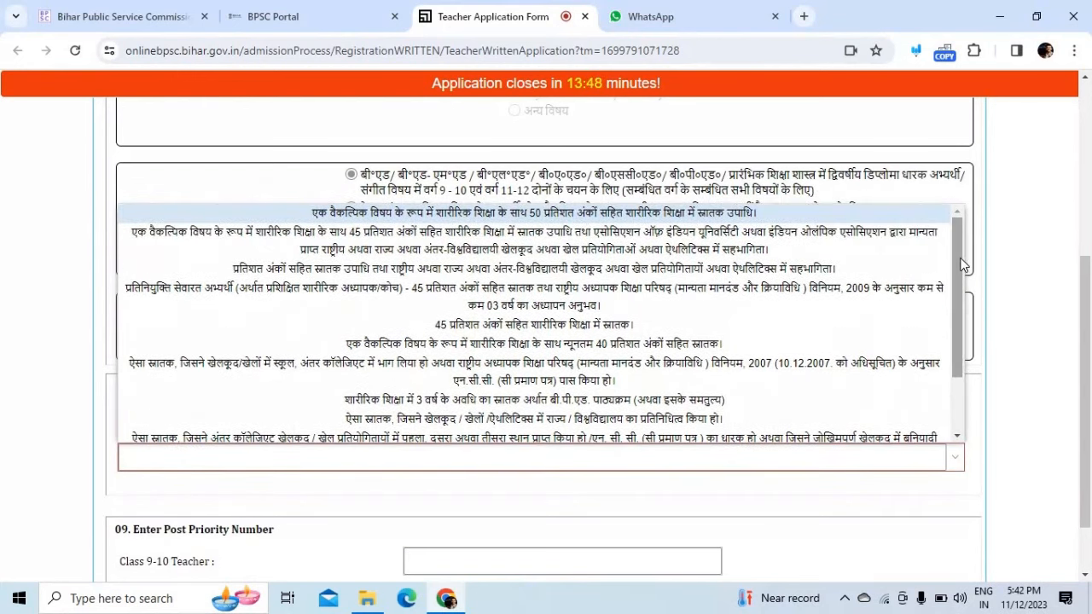
left_click(655, 220)
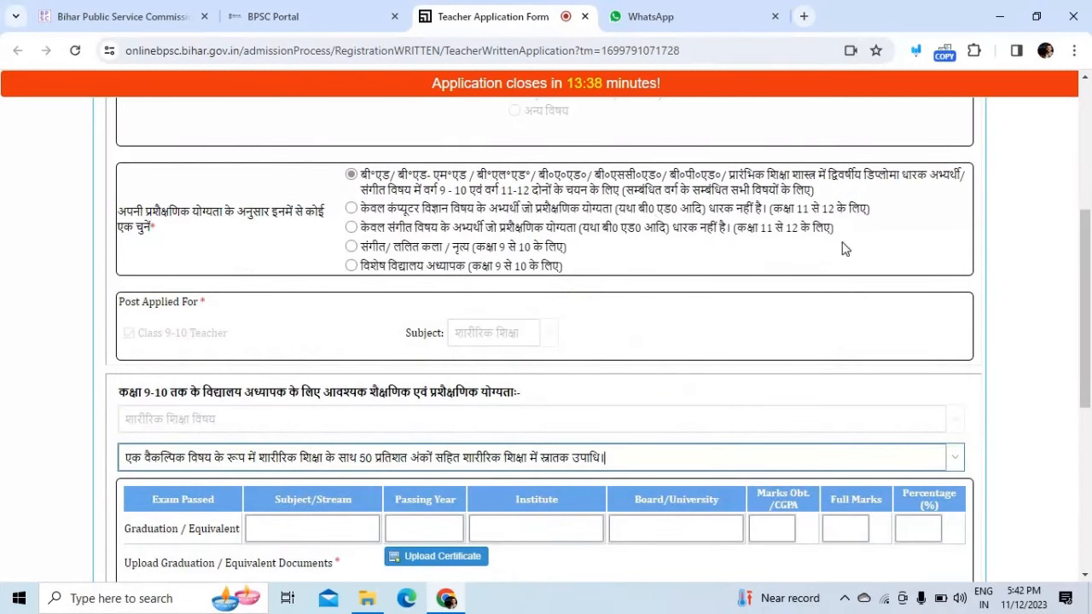
Step: Enter graduation subject PHYSICAL EDUCATION, passing year 2015 and institute LNIPE
left_click_drag(1090, 272, 1090, 376)
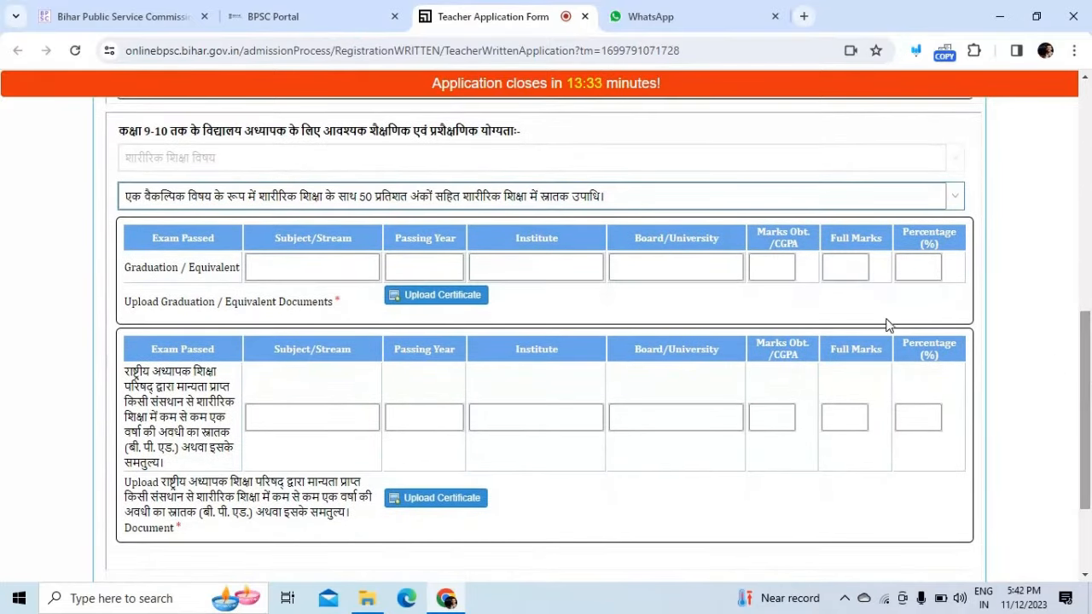
left_click(302, 266)
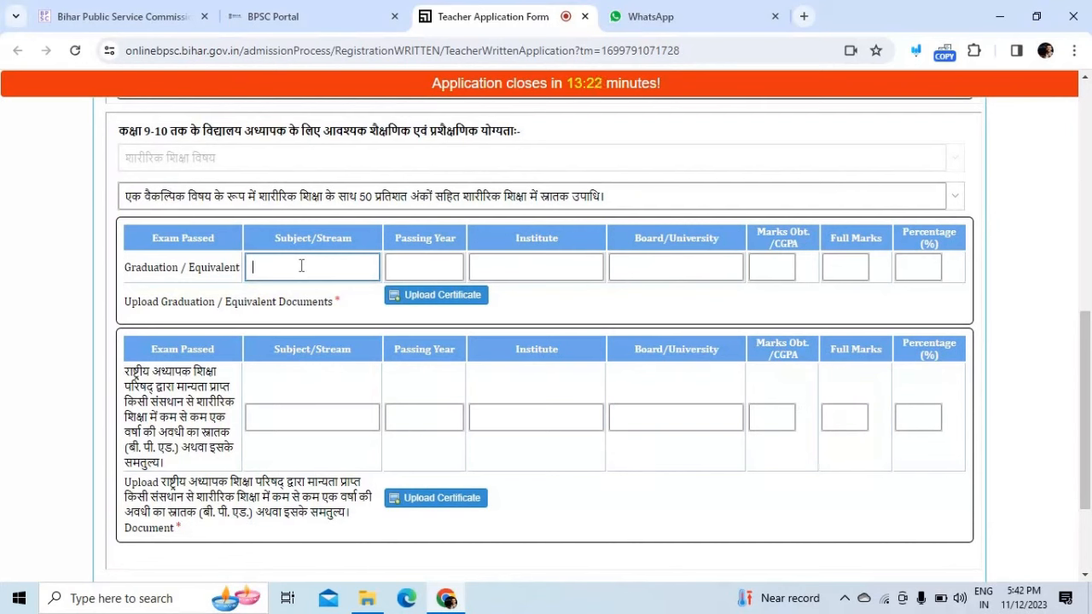
type("PHYSICAL EDUCATION")
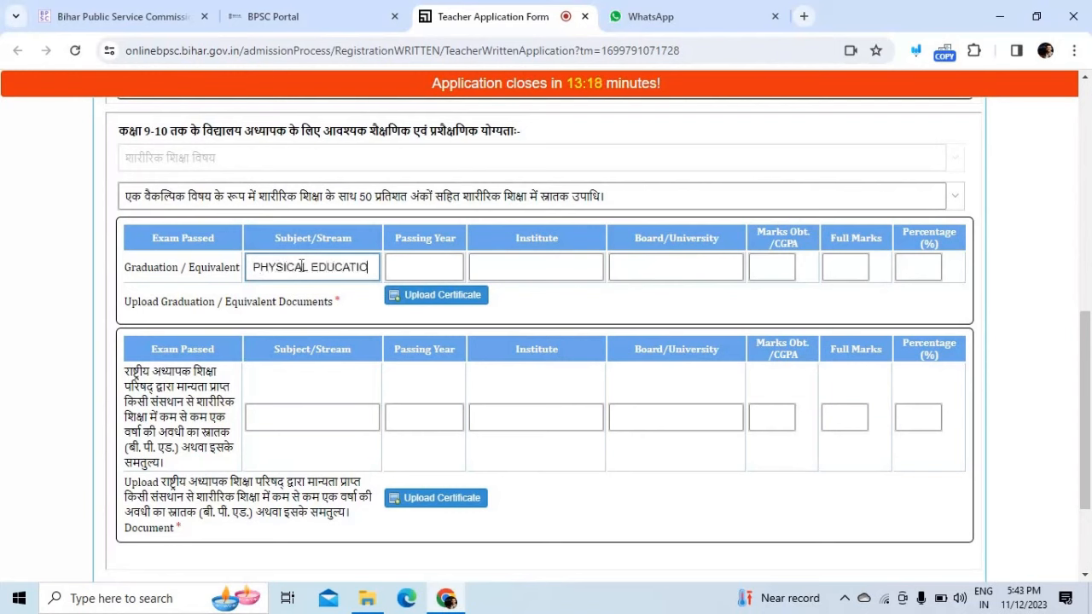
left_click(421, 266)
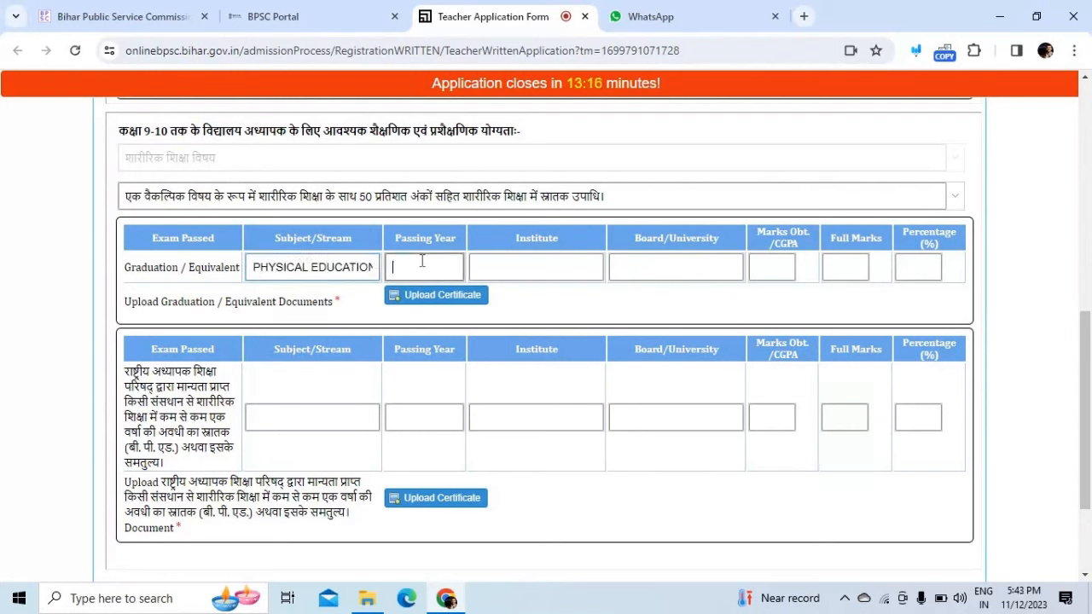
type("2015")
left_click(499, 263)
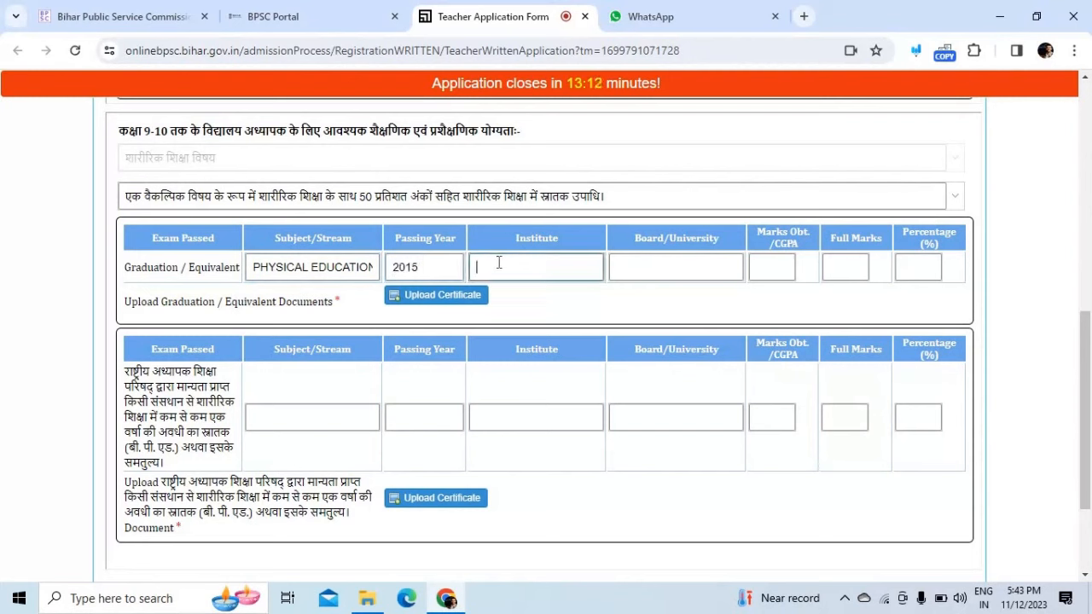
type("LNIPE")
Step: Enter graduation board/university LNIPE and marks 800 out of 1000
left_click(650, 266)
type("LNIP")
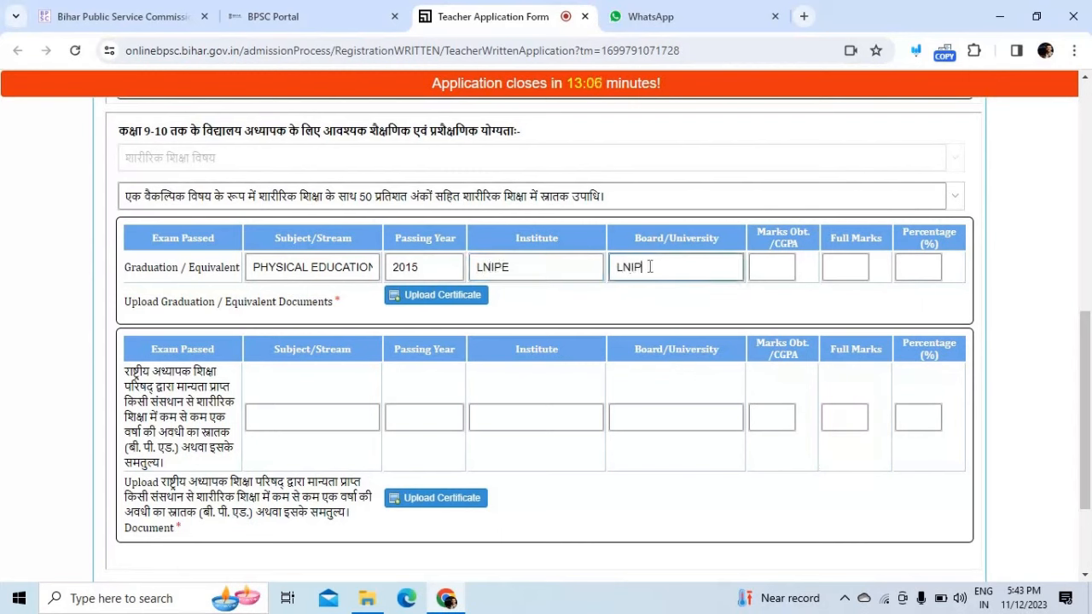
left_click(763, 274)
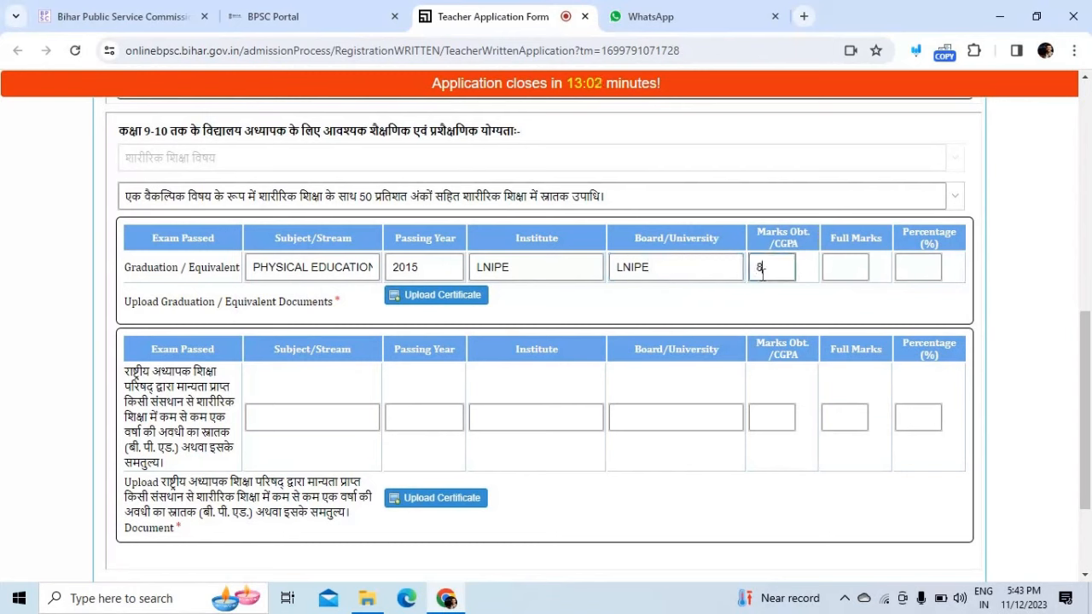
type("800")
left_click(839, 276)
type("1000")
left_click(1030, 249)
left_click(932, 267)
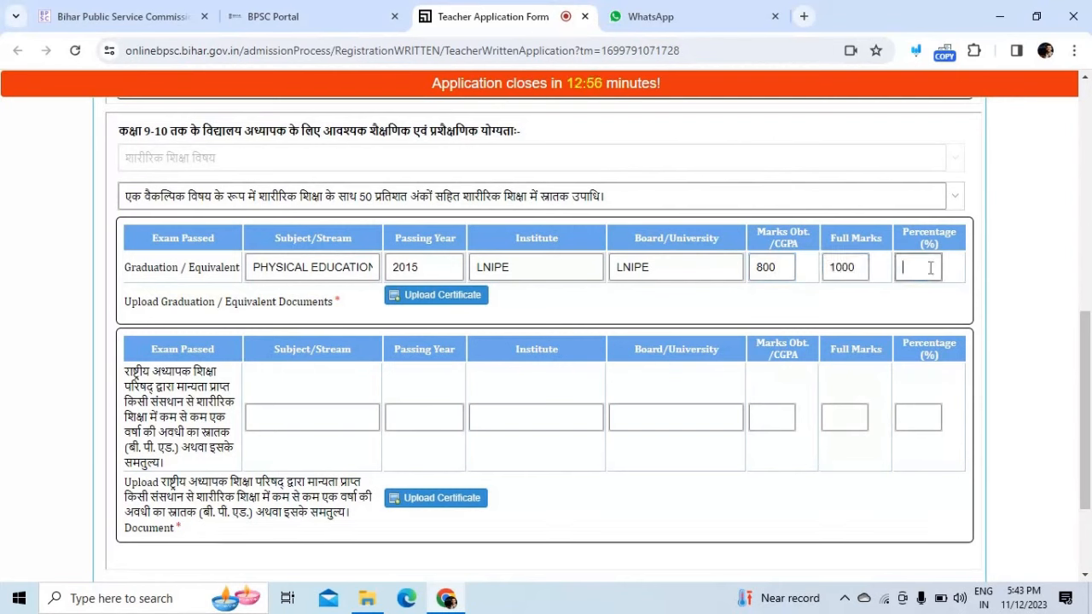
Step: Upload the Draft PDF from Downloads > Youtube as the graduation certificate
left_click(435, 298)
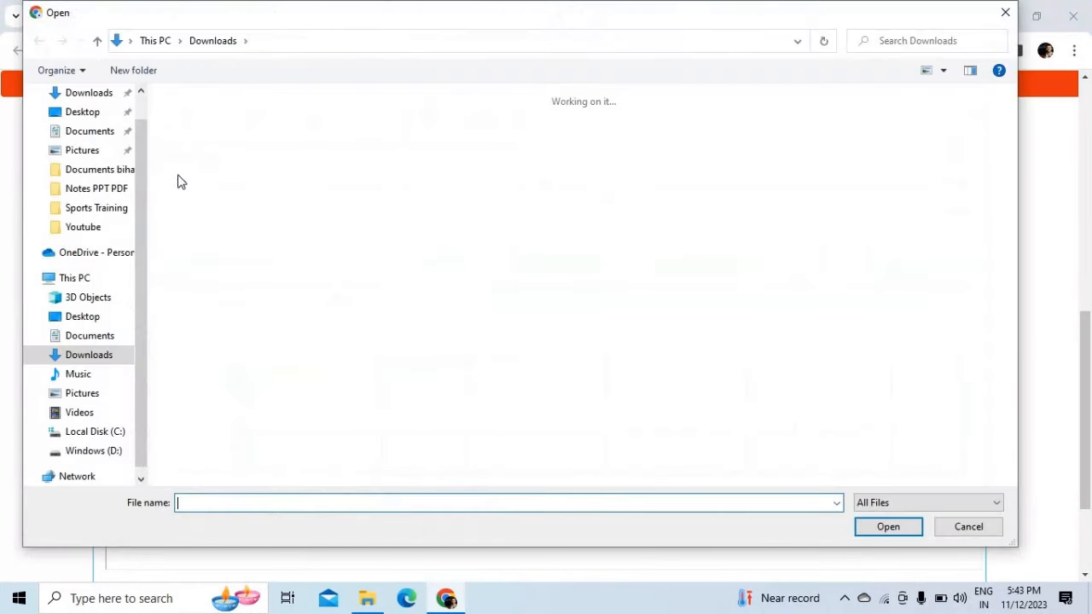
left_click(96, 92)
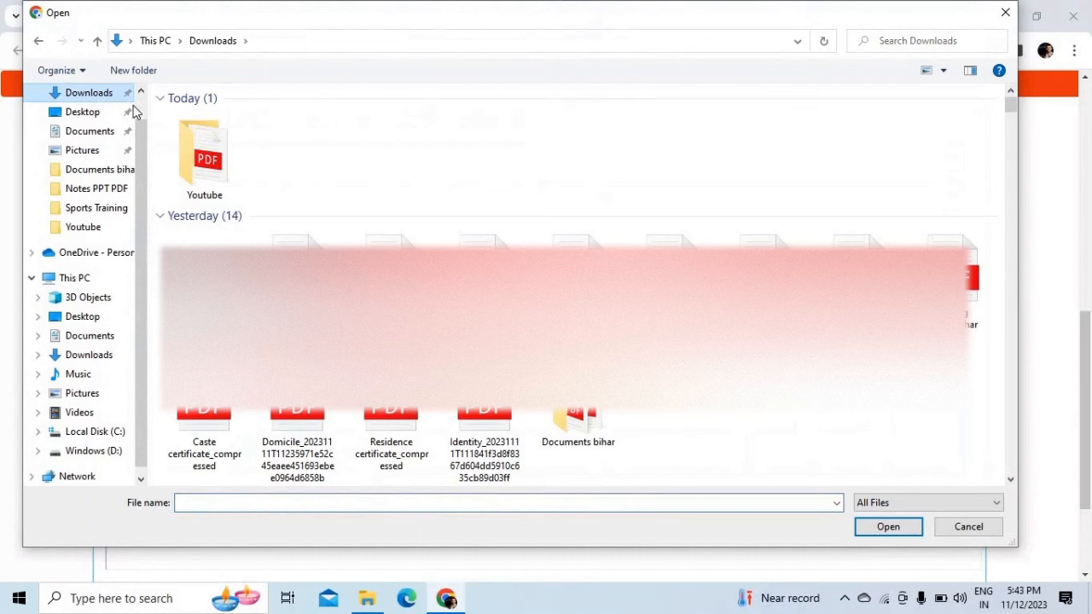
double_click(192, 143)
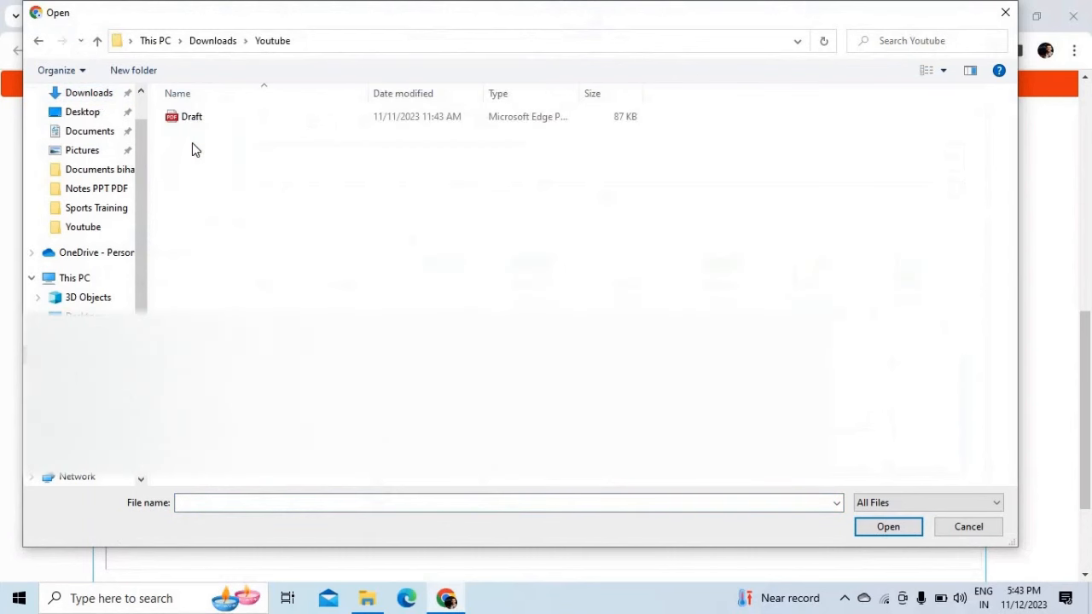
double_click(238, 122)
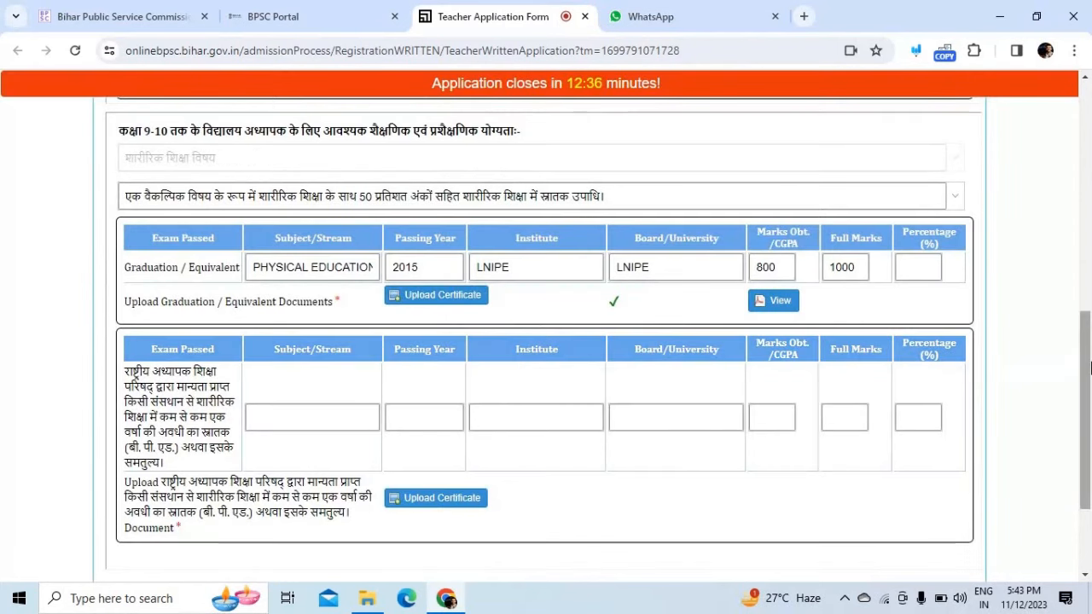
Step: Enter B.P.Ed. subject PHYSICAL EDUCATION, passing year 2020 and institute LNIPE
scroll(1090, 371, "down", 1)
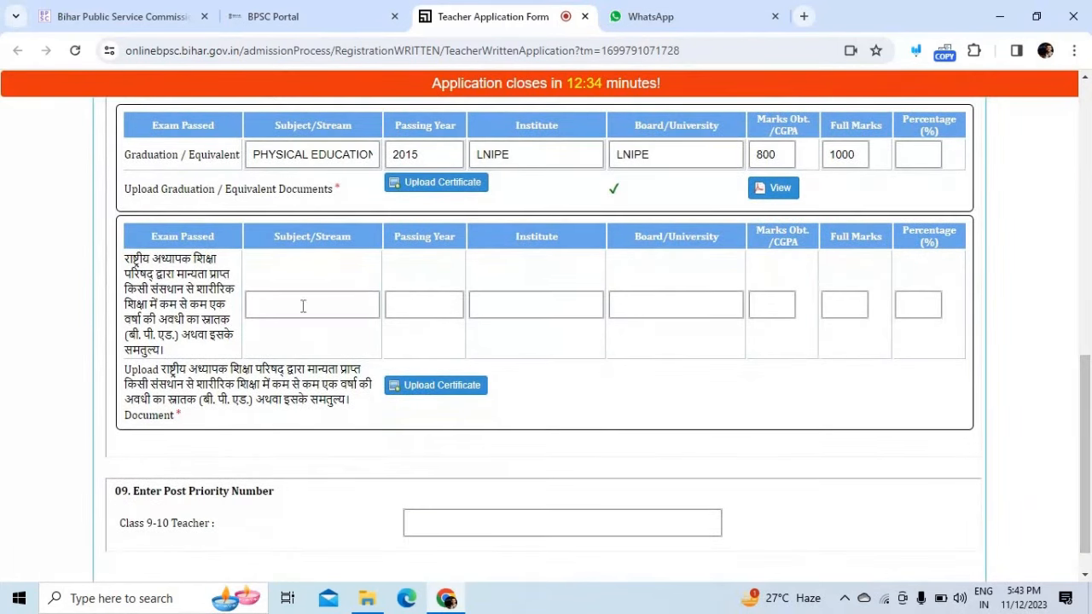
left_click(298, 292)
type("PHYS")
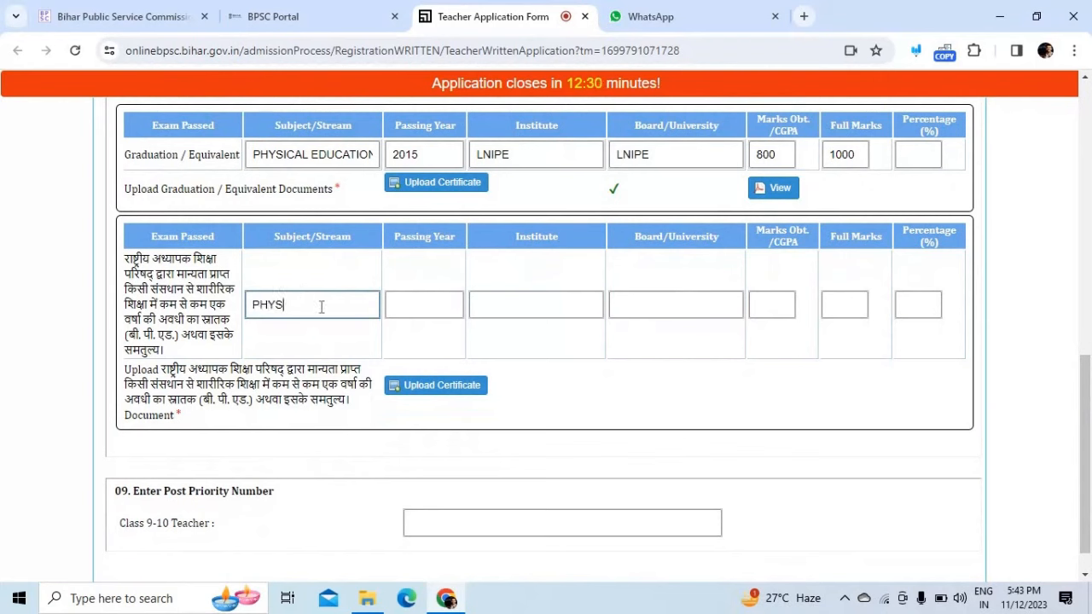
type("ICS")
type("AL EDUCATIO")
type("N")
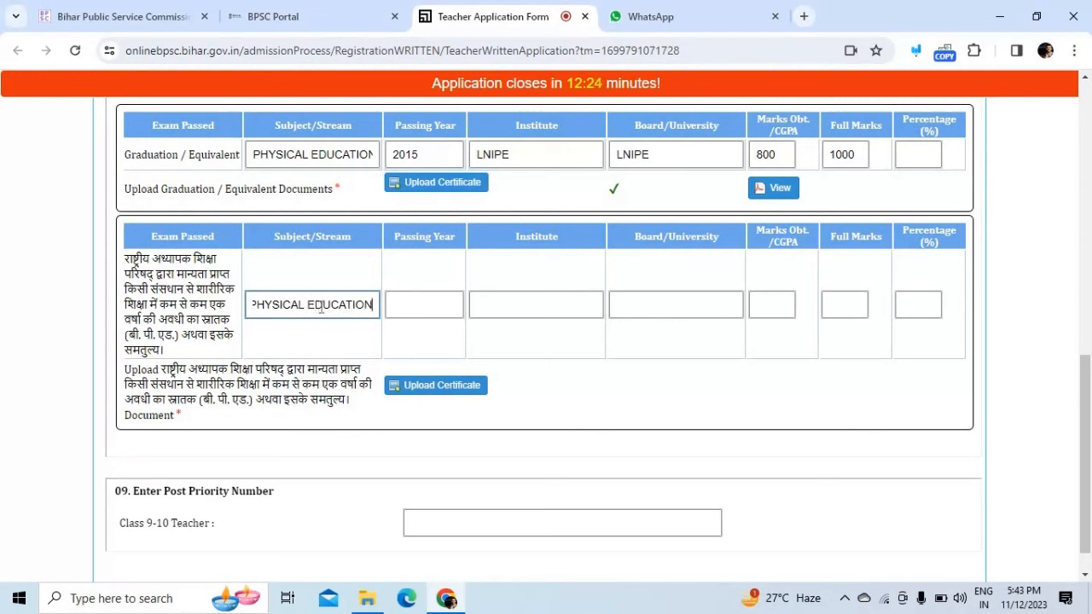
left_click(400, 304)
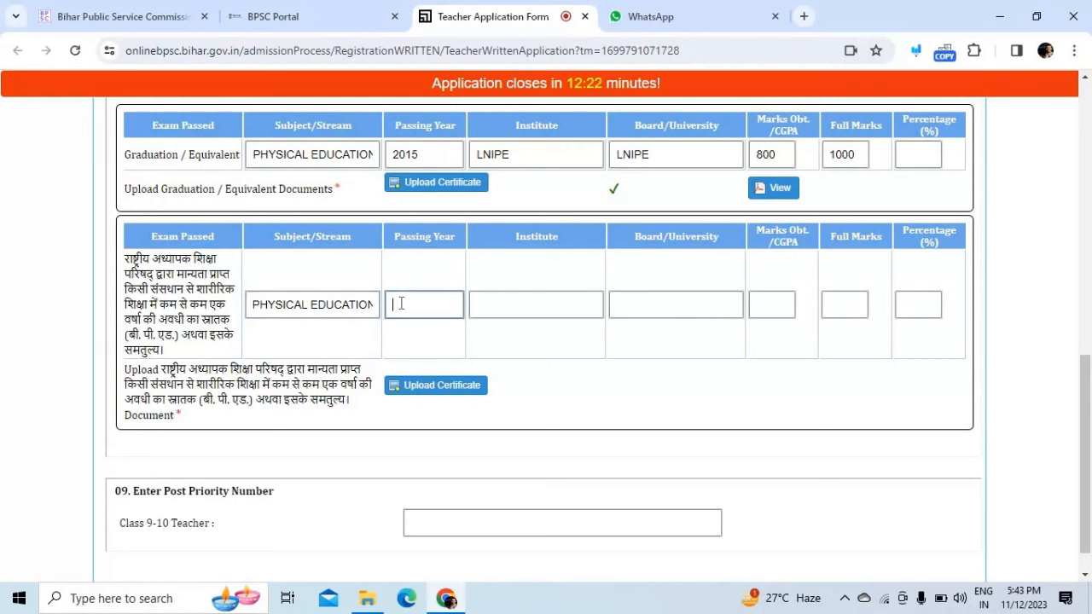
type("2020")
left_click(499, 307)
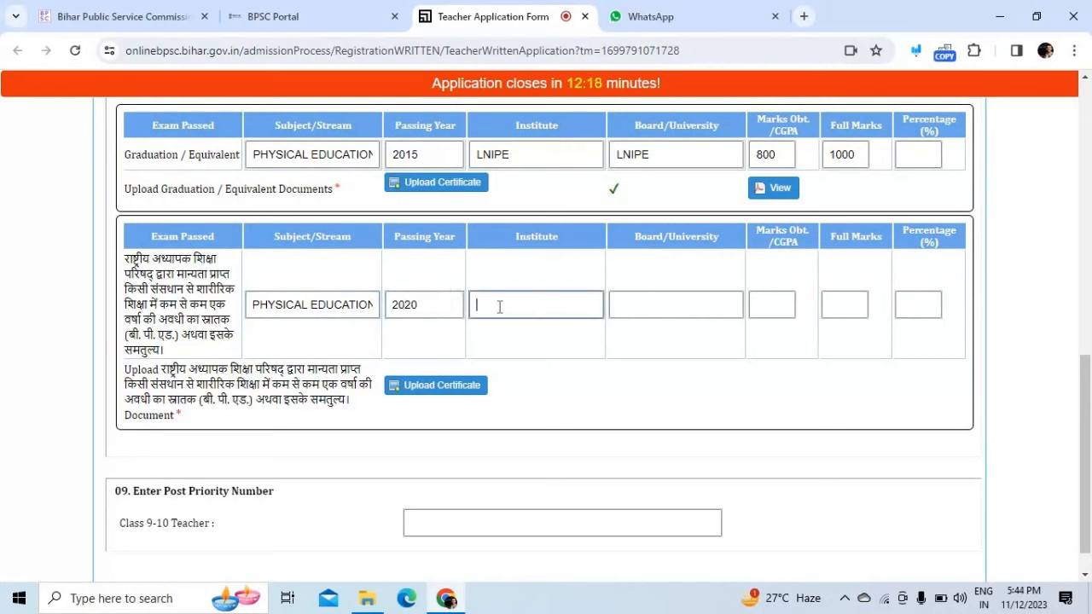
type("LNIPE")
Step: Enter B.P.Ed. board/university LNIPE and 700 marks obtained
left_click(636, 305)
type("LNIPE")
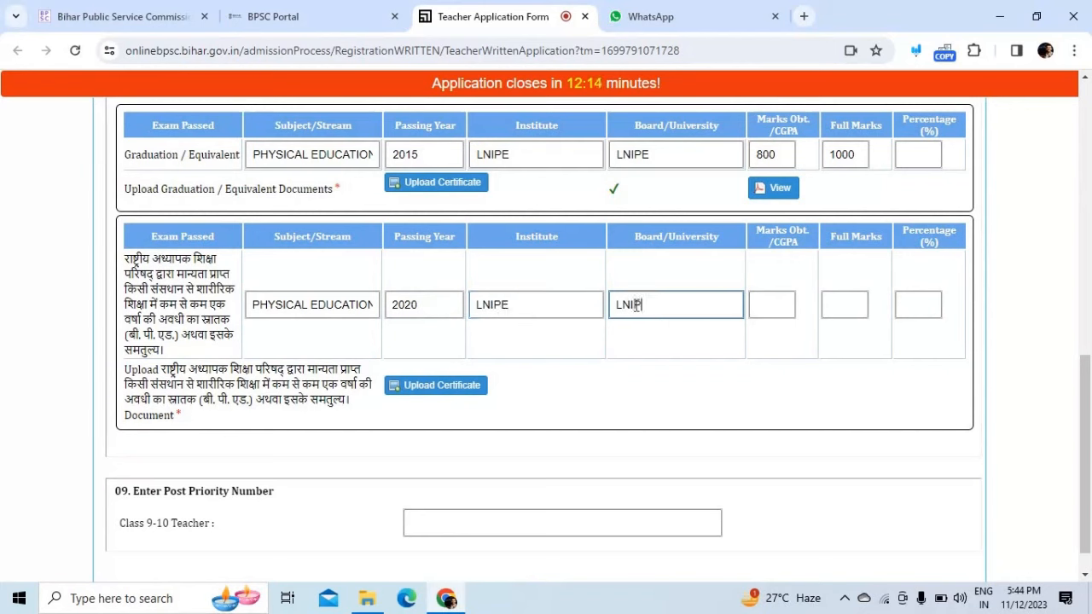
left_click(759, 308)
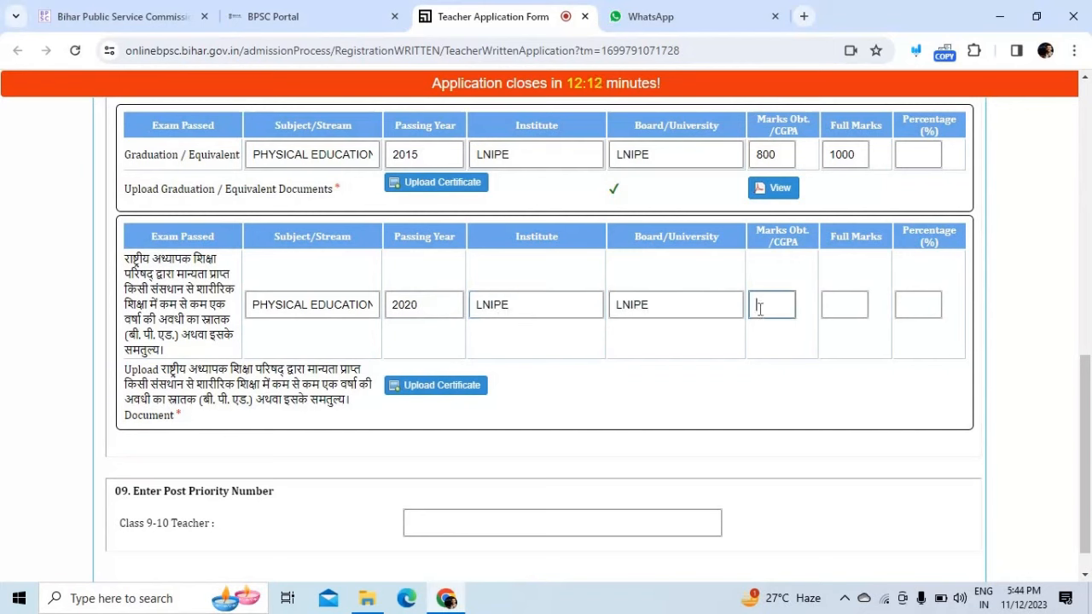
type("700")
left_click(840, 310)
Step: Enter full marks 1000 and upload the Draft PDF as the B.P.Ed. certificate
type("1000")
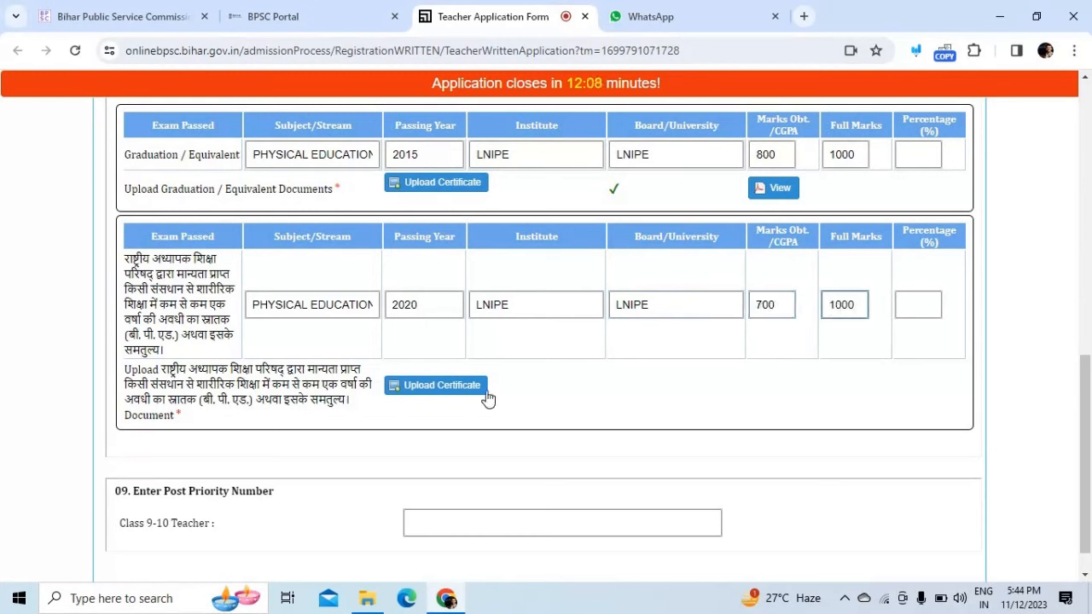
left_click(441, 385)
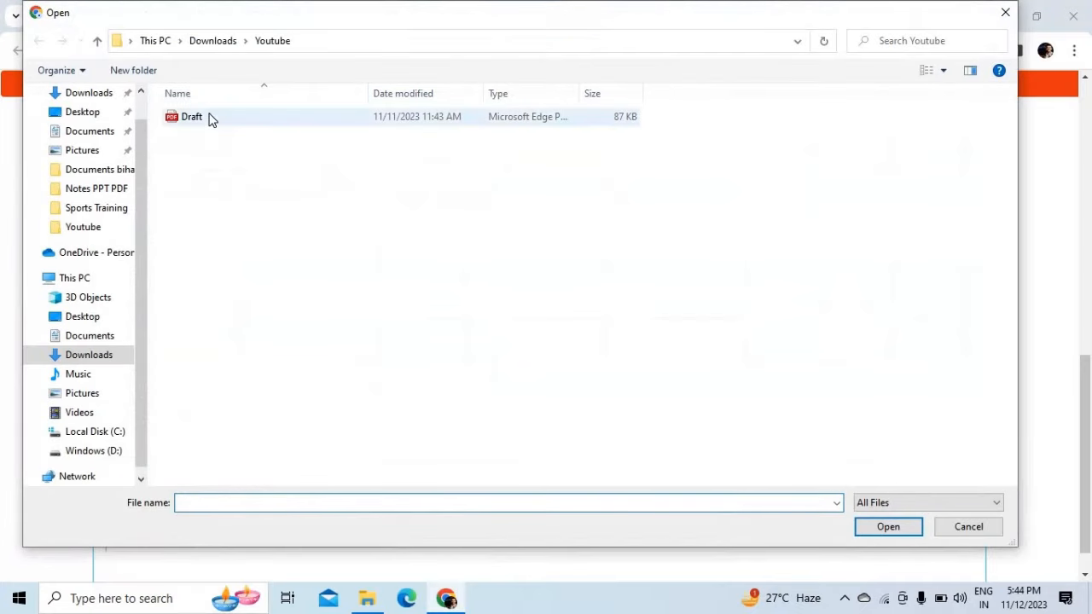
double_click(212, 119)
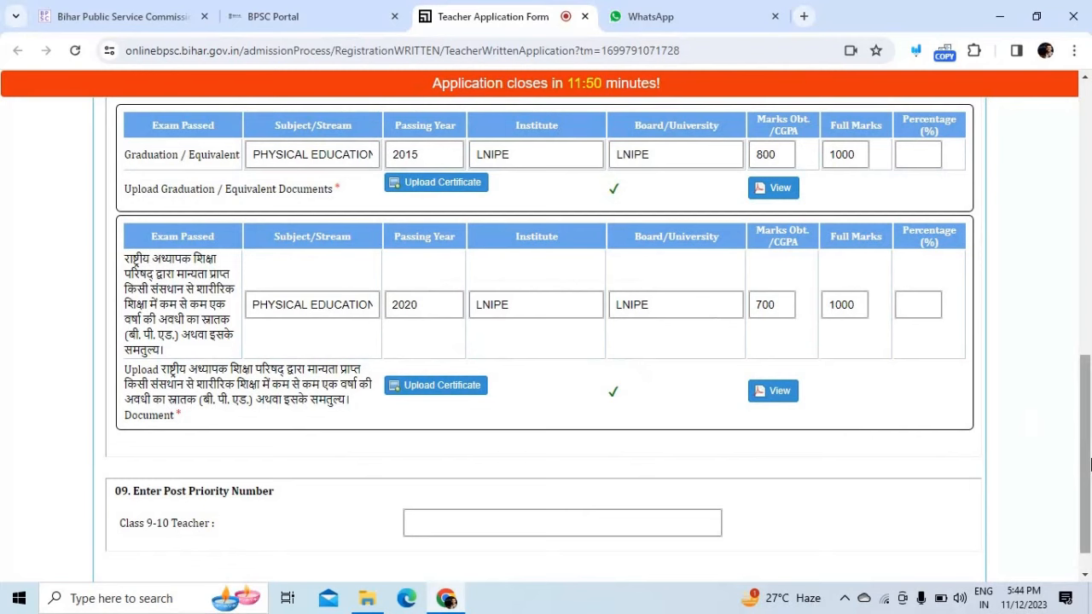
scroll(1040, 508, "down", 1)
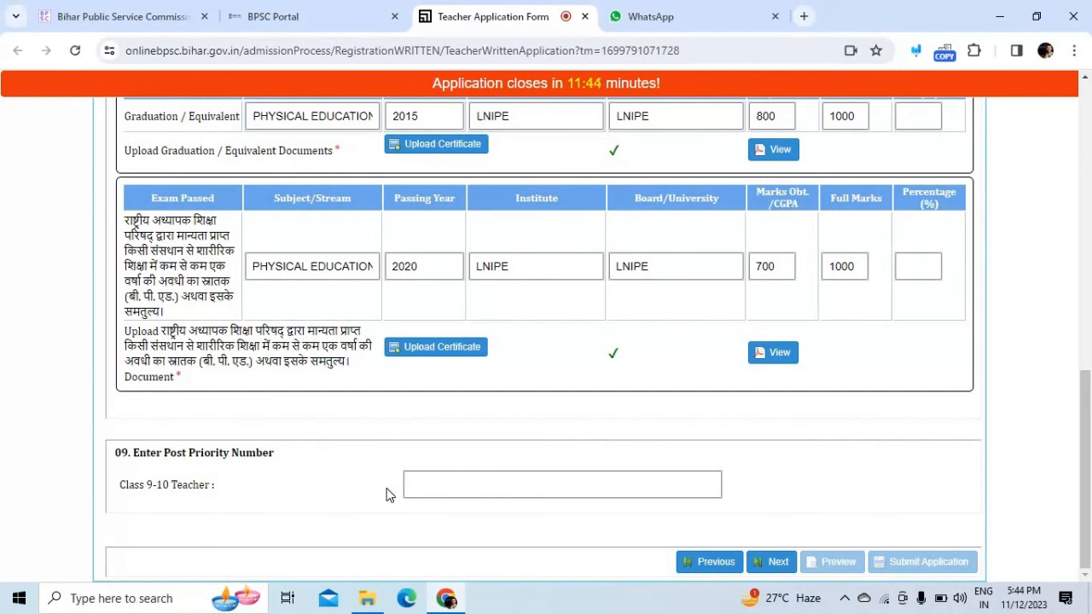
Step: Set Class 9-10 Teacher post priority to 1 and continue to the district section
left_click(434, 485)
type("1")
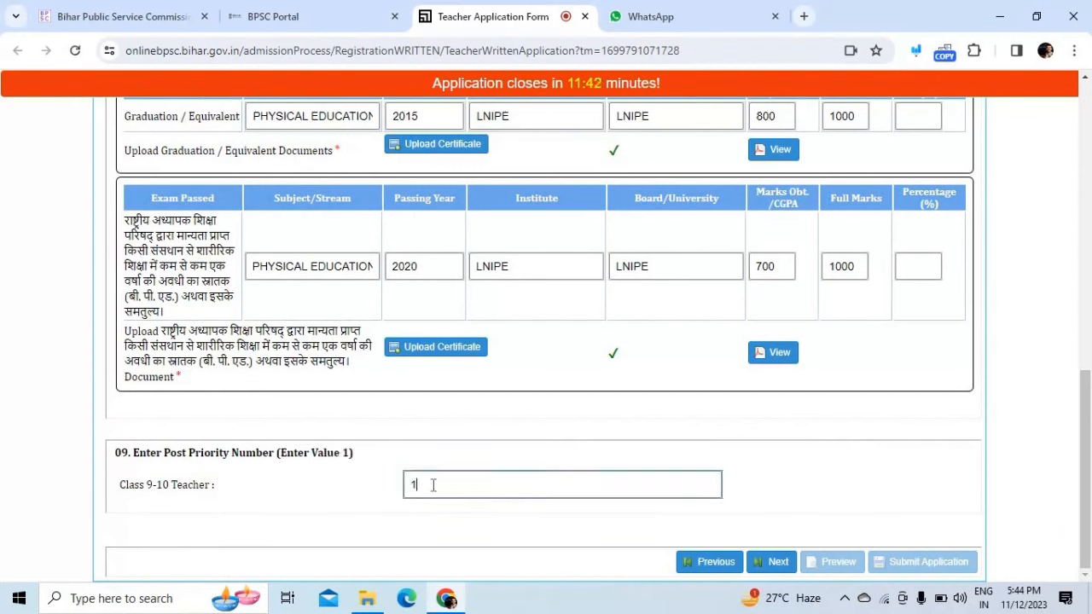
left_click(781, 457)
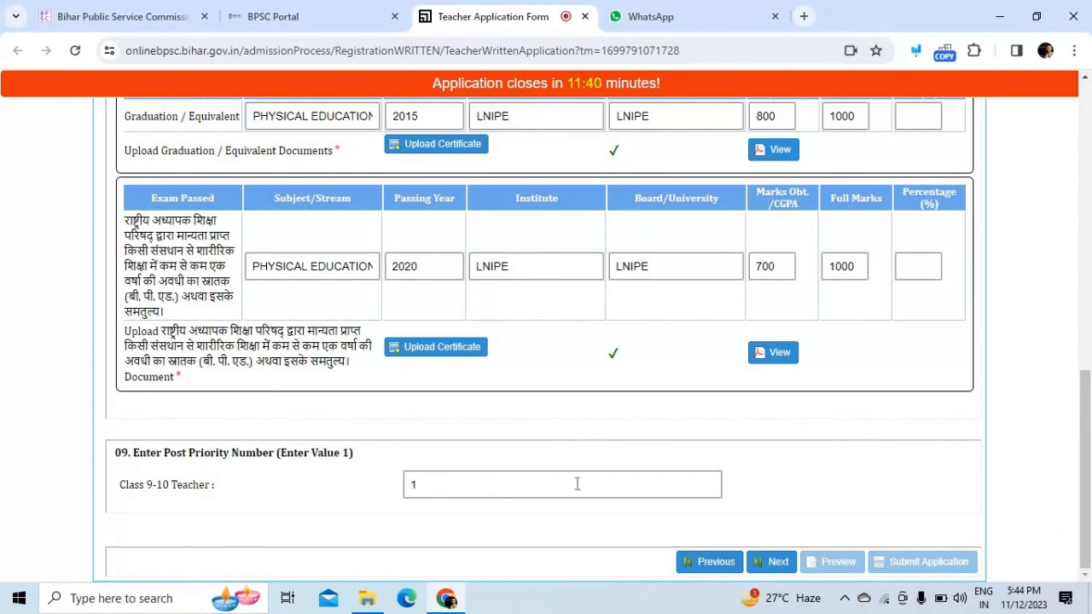
left_click(533, 484)
key("BackSpace")
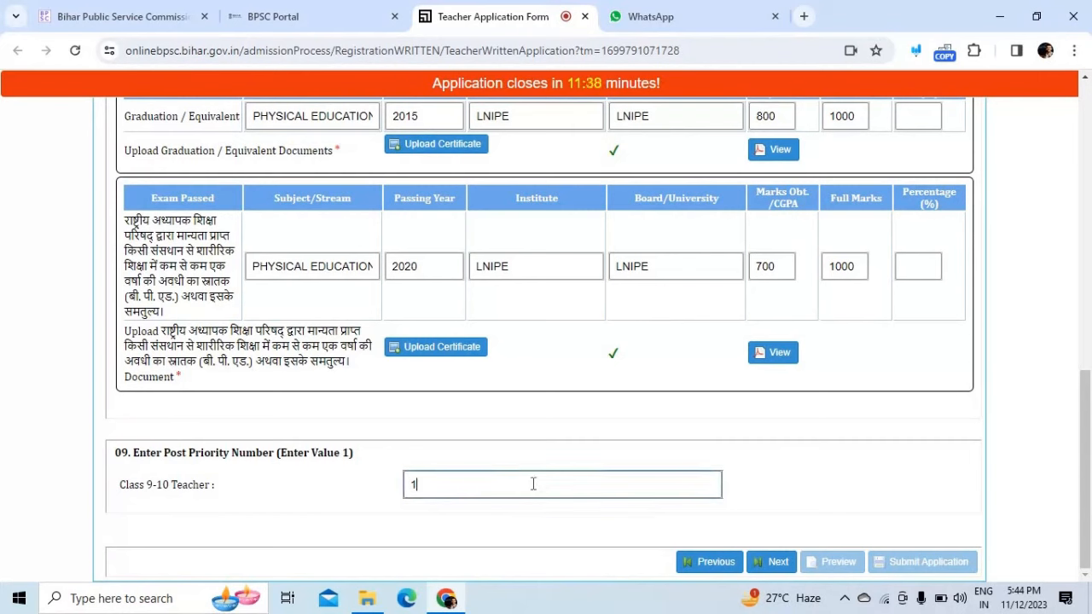
key("BackSpace")
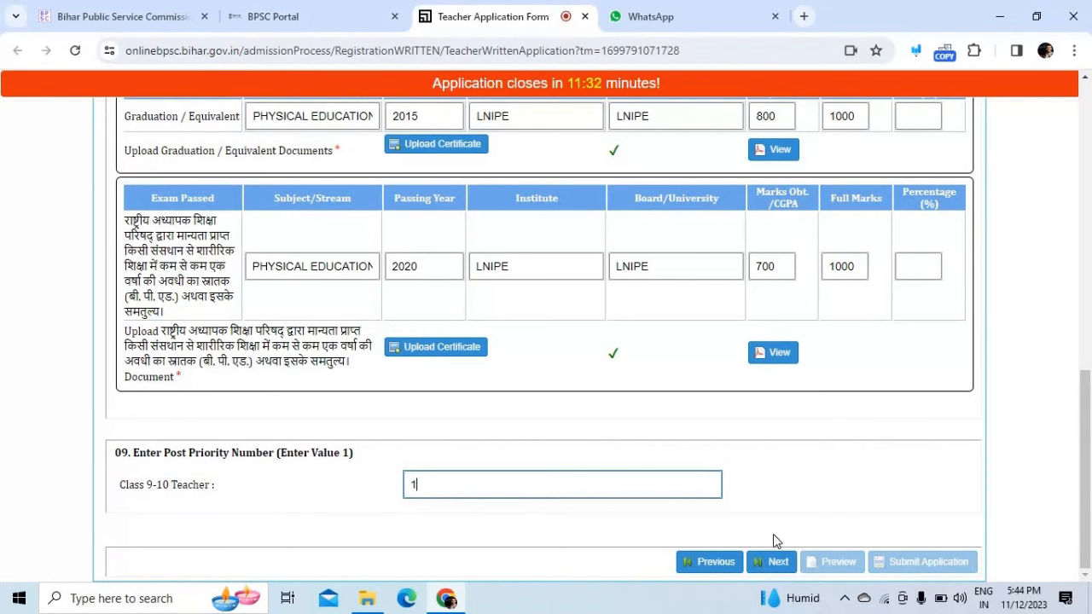
left_click(776, 562)
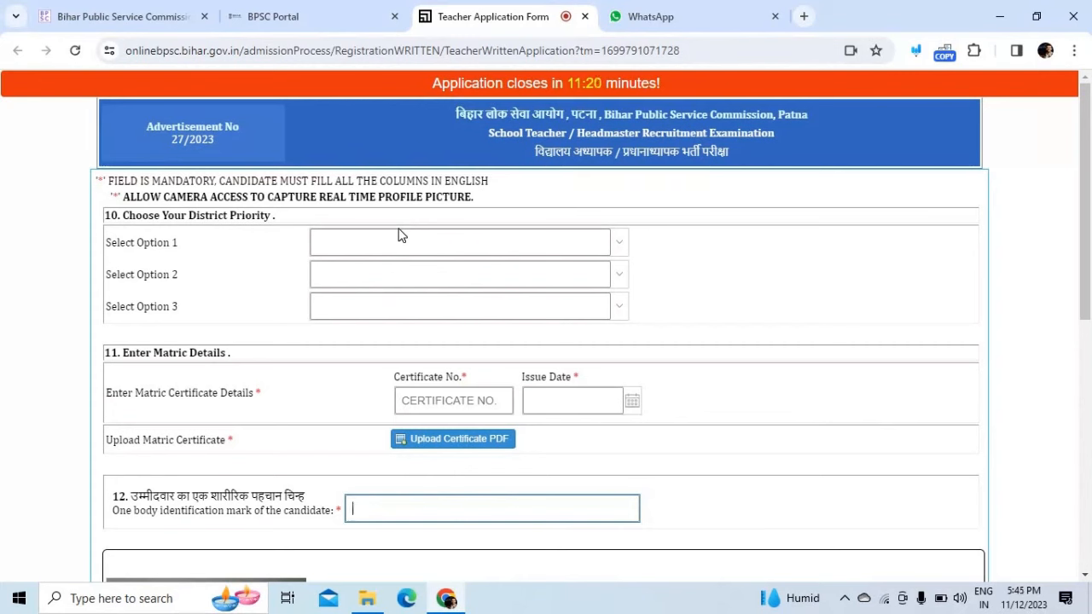
Step: Pick ARARIA, BANKA and BHAGALPUR as district options 1, 2 and 3
left_click(618, 245)
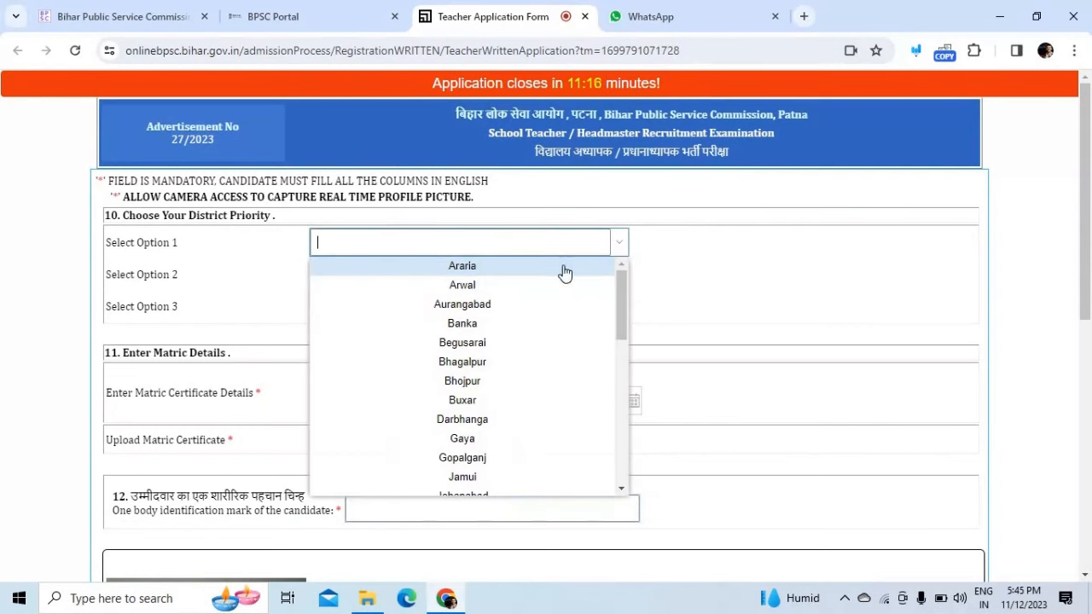
left_click(563, 269)
left_click(618, 283)
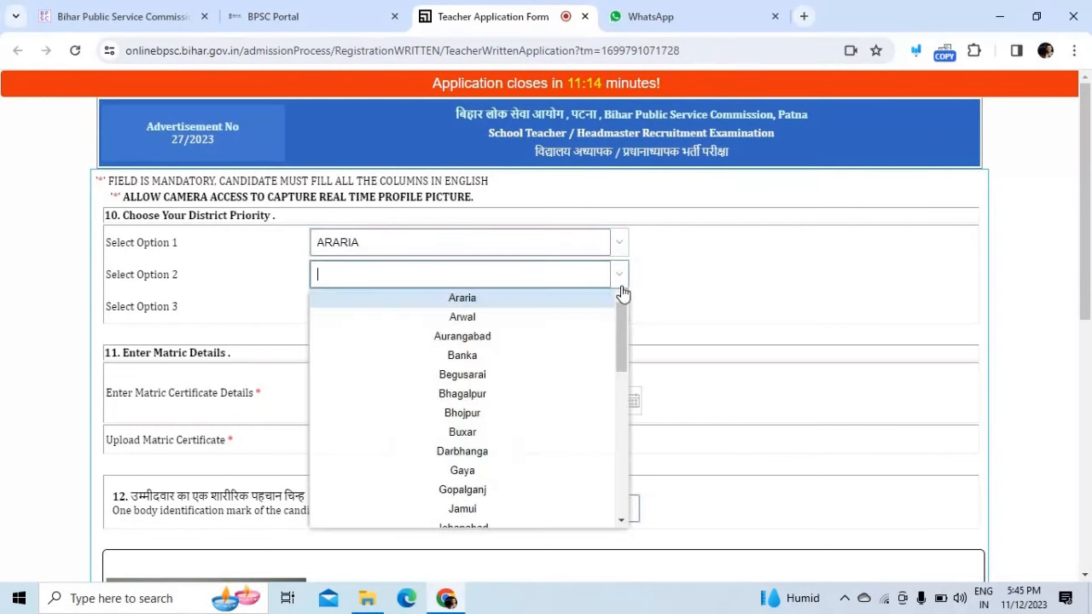
left_click(586, 358)
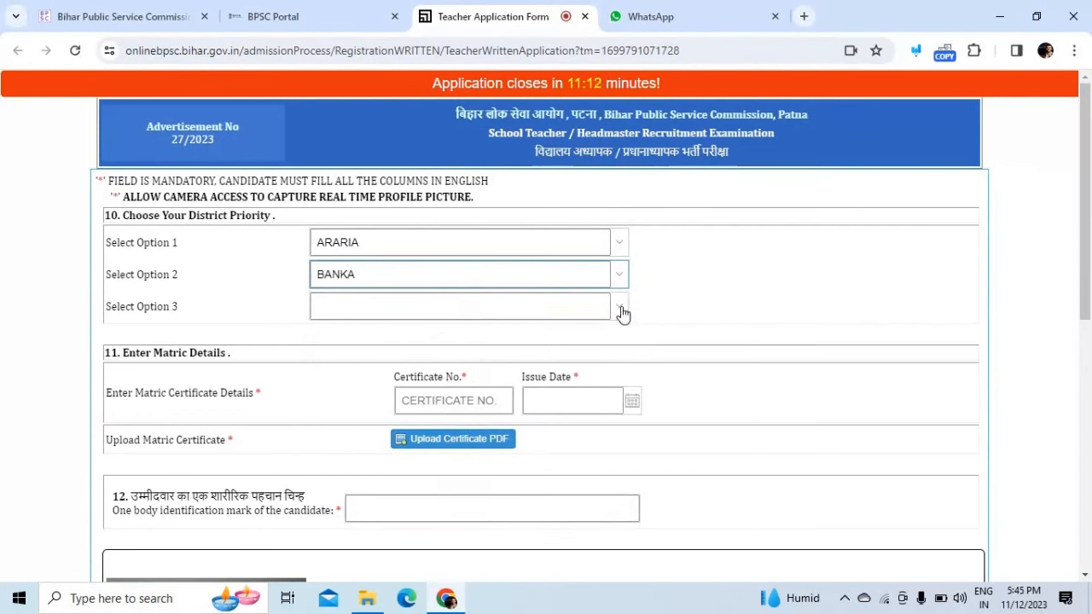
left_click(619, 314)
left_click(541, 429)
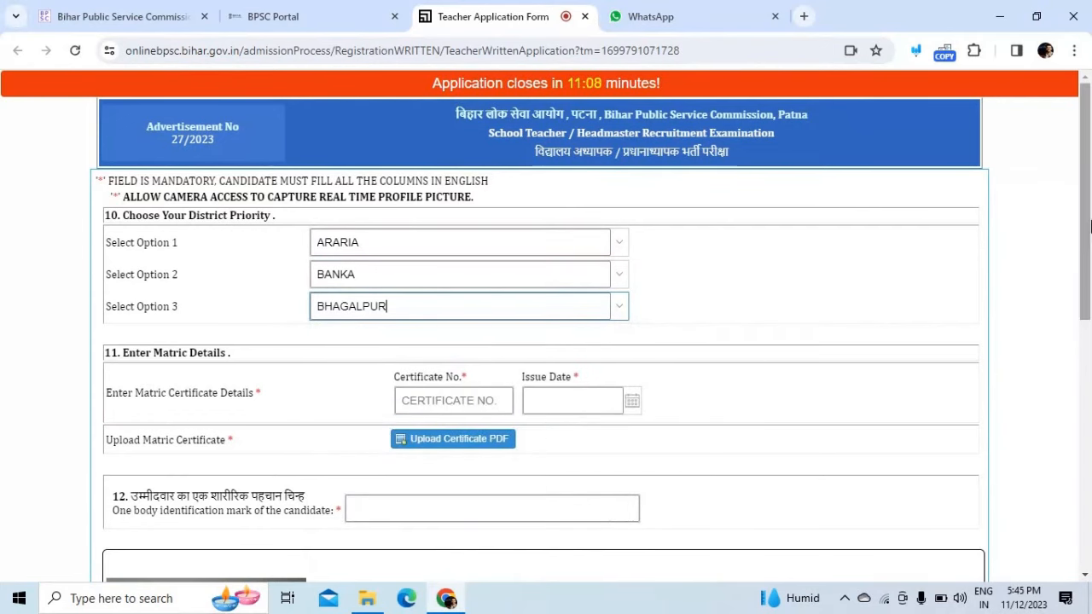
left_click_drag(1090, 241, 1089, 283)
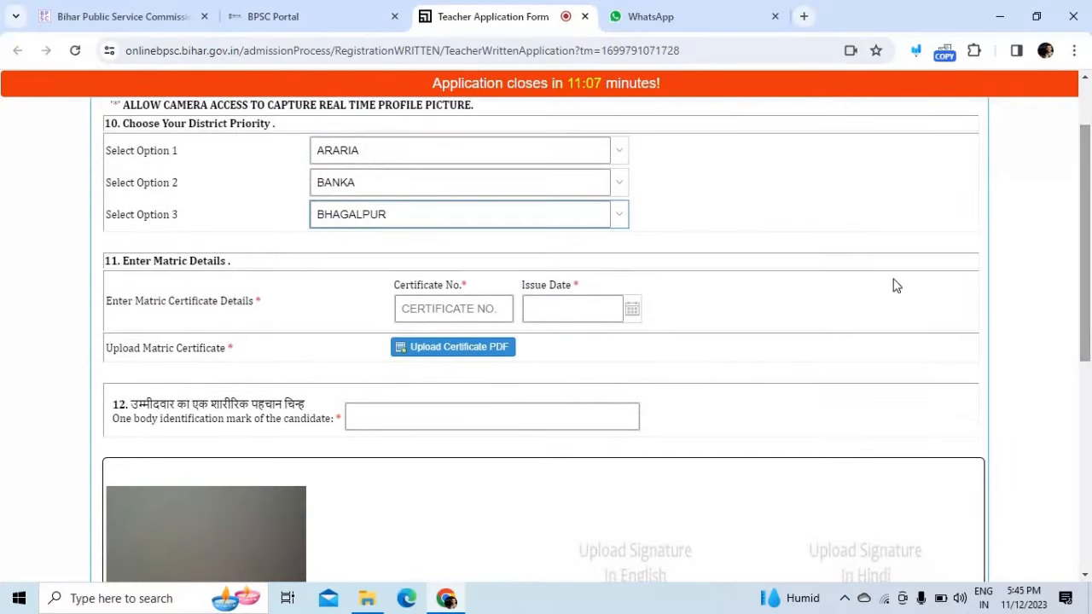
Step: Enter the matric certificate number and set its issue date to 1 March 2023
left_click(462, 311)
type("123456")
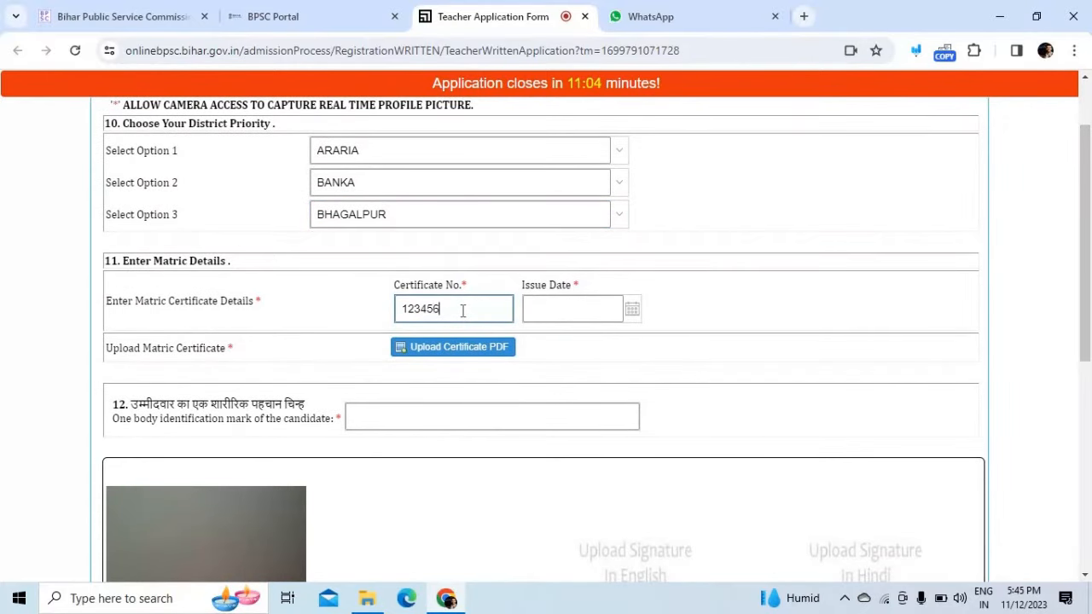
left_click(587, 314)
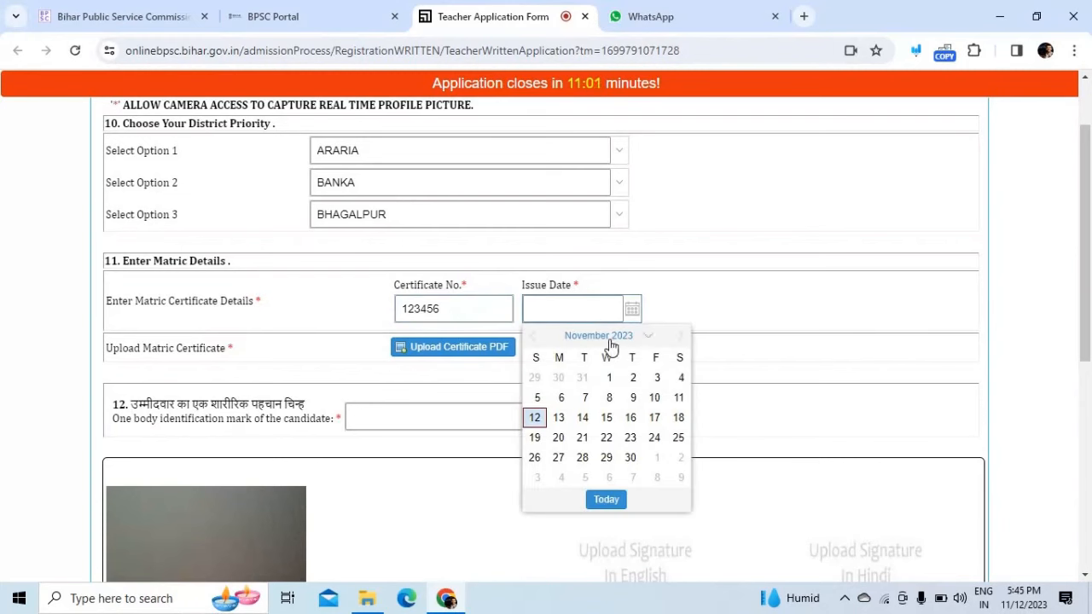
left_click(535, 336)
left_click(535, 336)
left_click(535, 336)
left_click(535, 336)
left_click(535, 336)
left_click(534, 336)
left_click(534, 336)
left_click(535, 336)
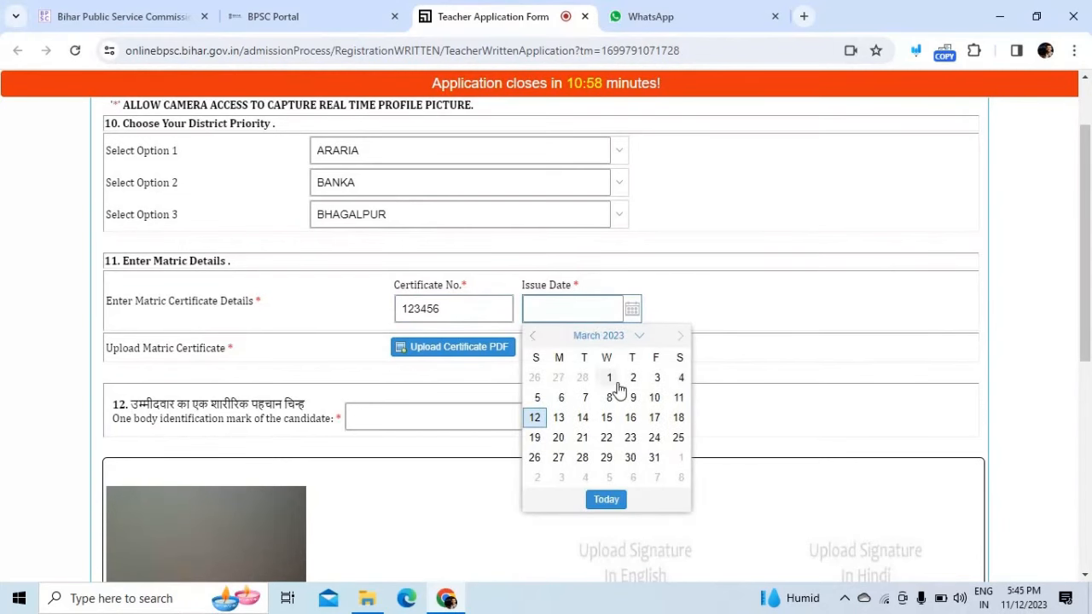
left_click(606, 378)
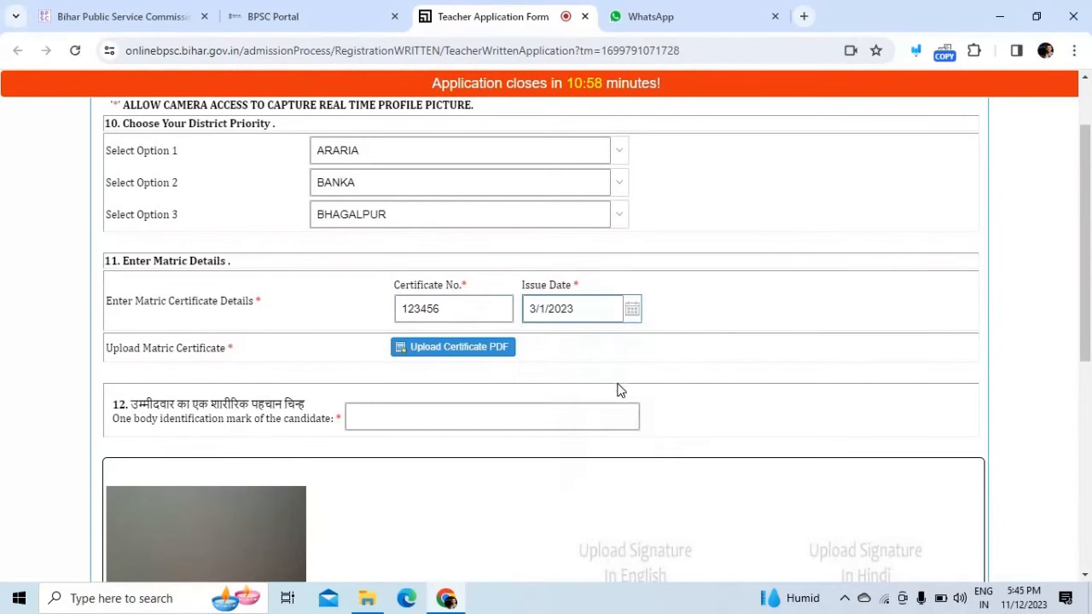
Step: Upload the Draft file as the matric certificate PDF
left_click(490, 350)
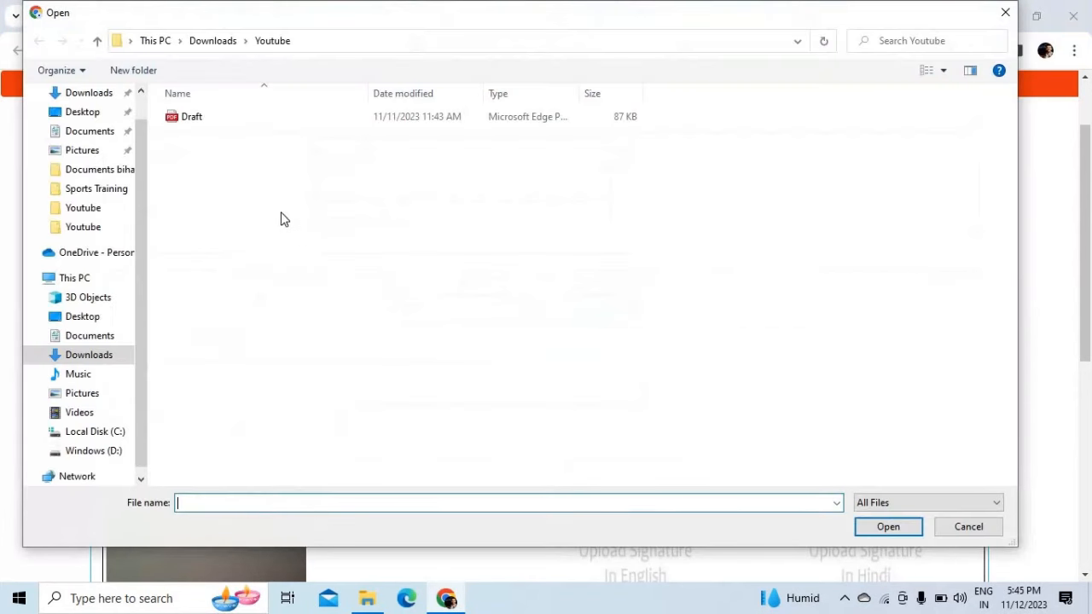
double_click(228, 113)
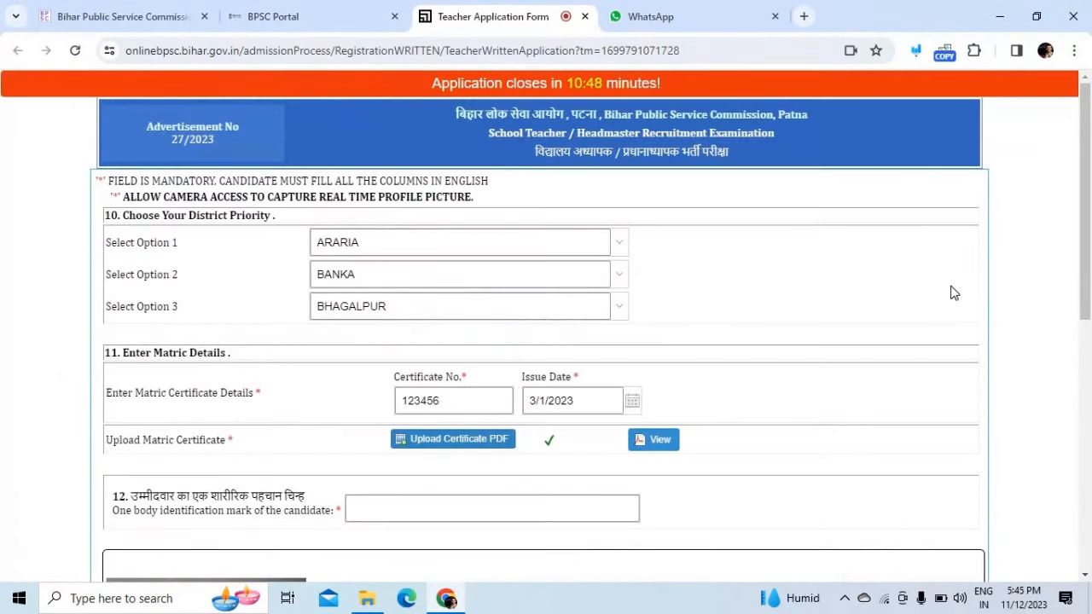
left_click_drag(1089, 283, 1090, 309)
scroll(1089, 350, "down", 1)
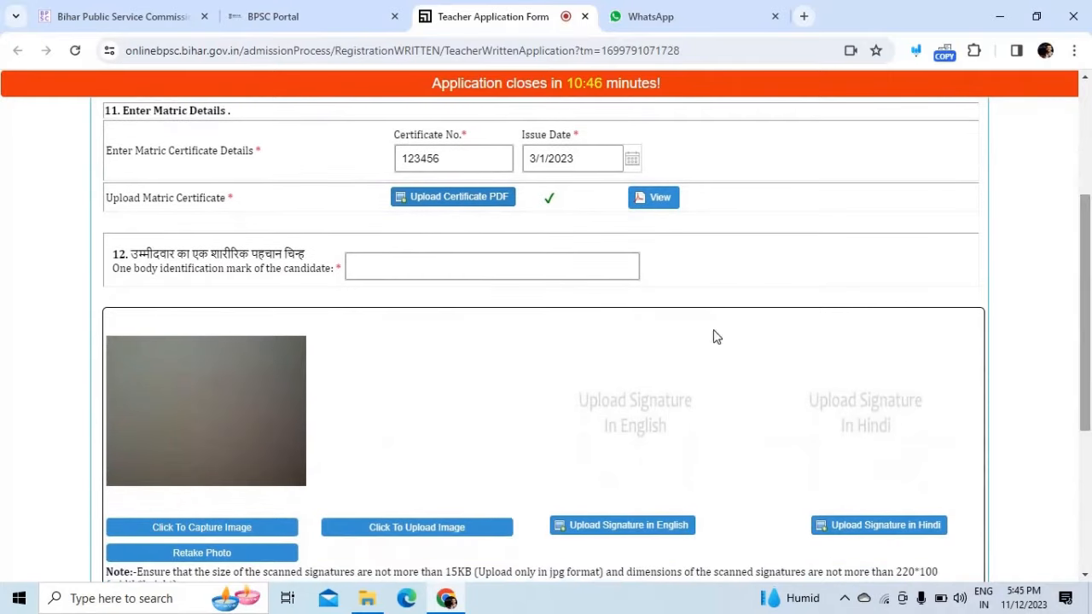
Step: Enter 'MOLE ON CHEST' as the body identification mark
left_click(433, 265)
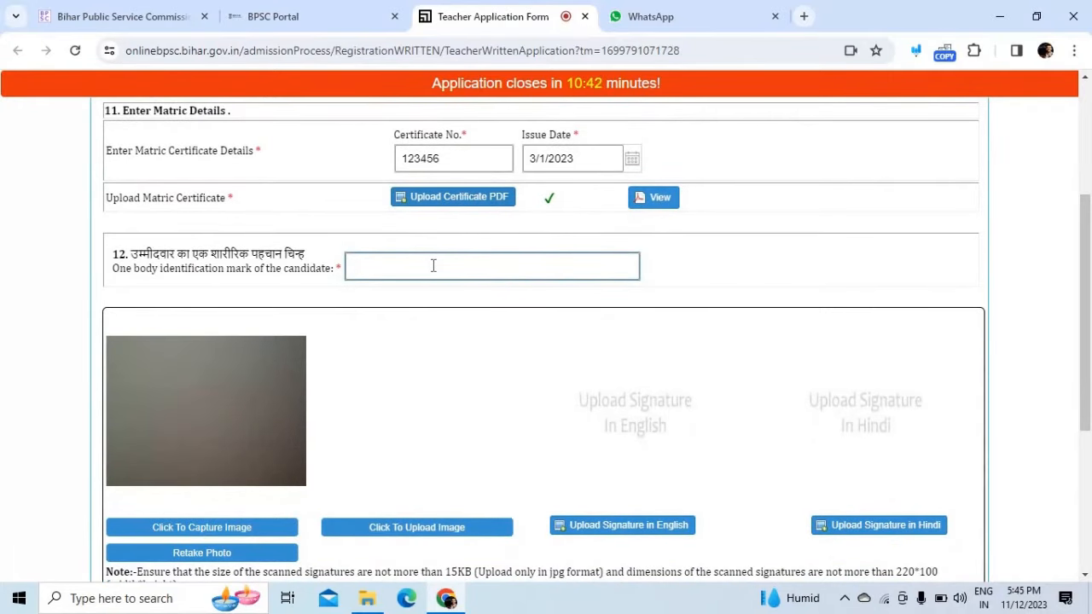
type("MOLE ON CHEST")
left_click_drag(1084, 256, 1084, 331)
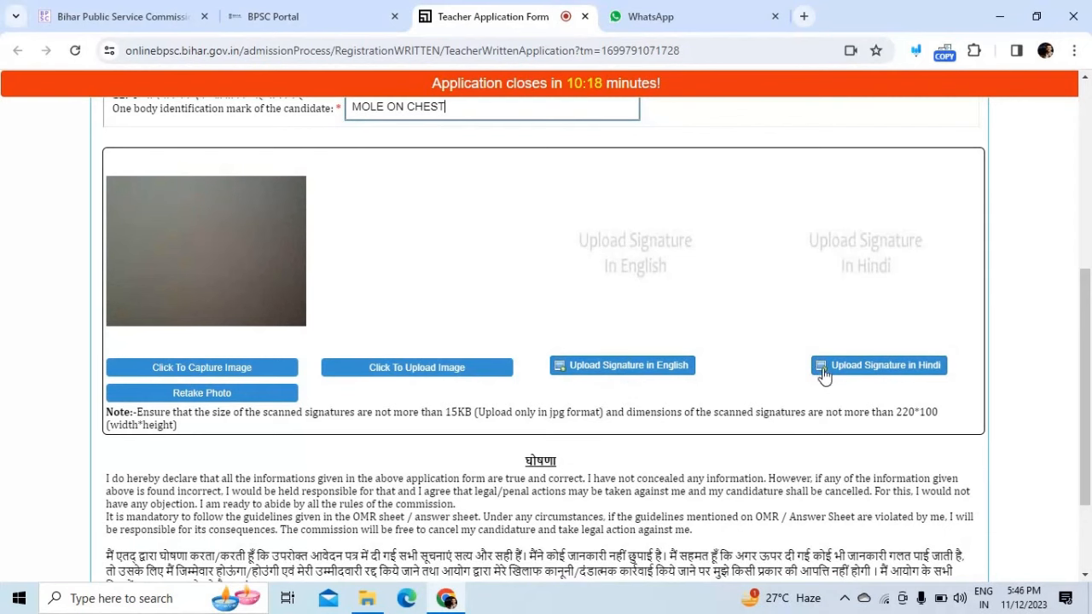
scroll(1090, 328, "down", 2)
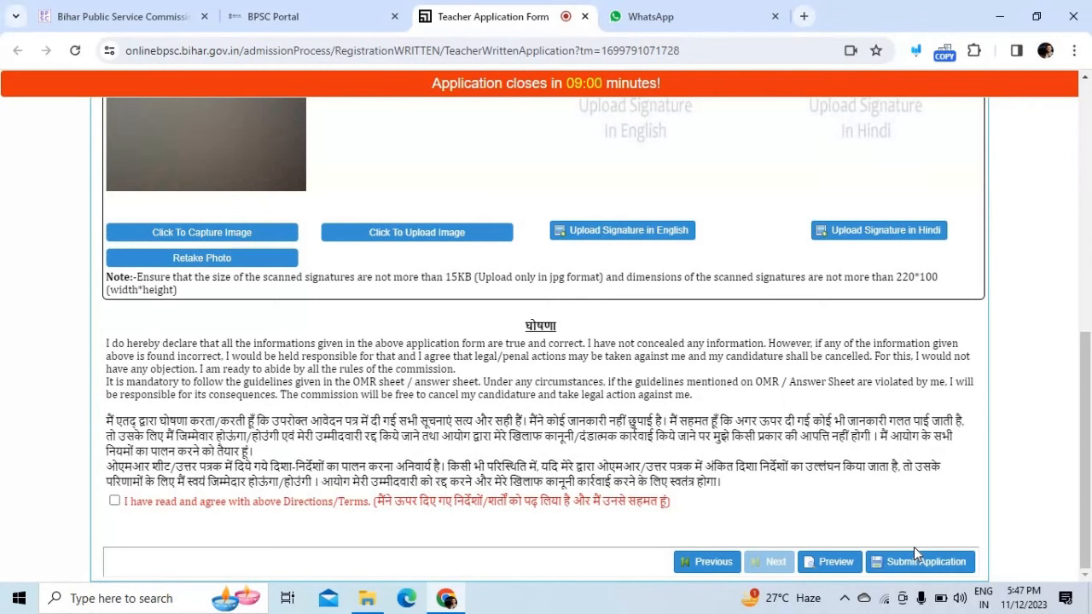
left_click(845, 598)
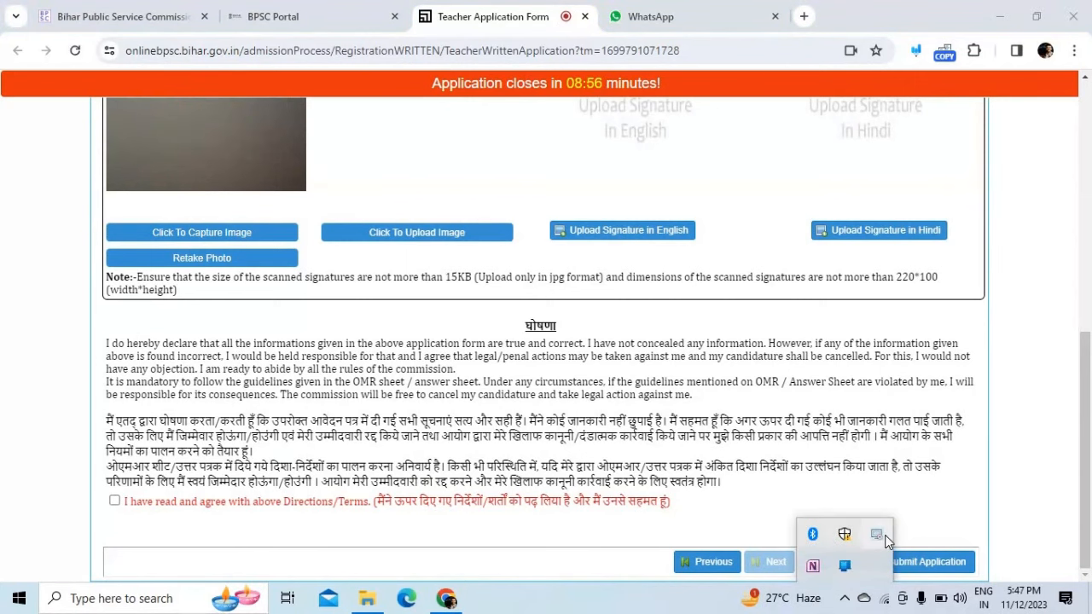